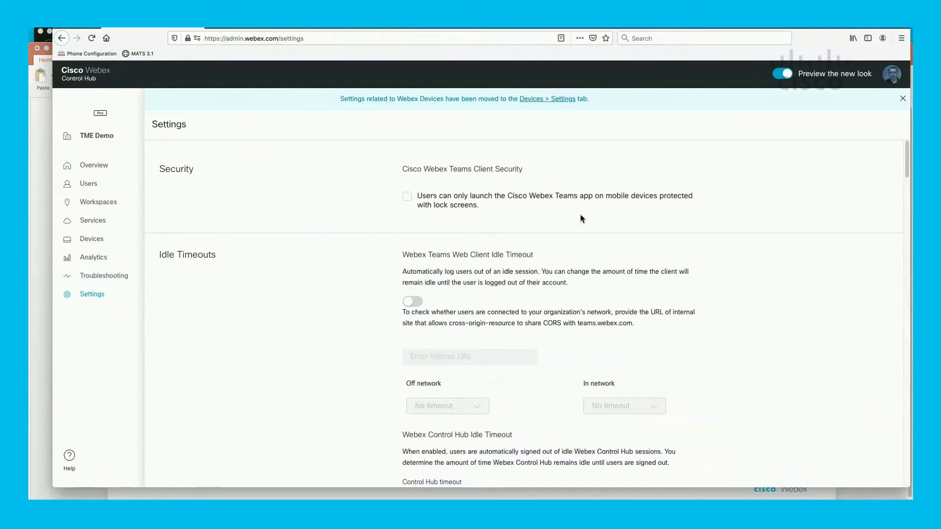
- Scroll to External Communication, where cisco.com, ucdemolab.com and webexteams.ie are whitelisted and blocking is off
{"action": "scroll", "coordinate": [582, 219], "scroll_direction": "down", "scroll_amount": 2}
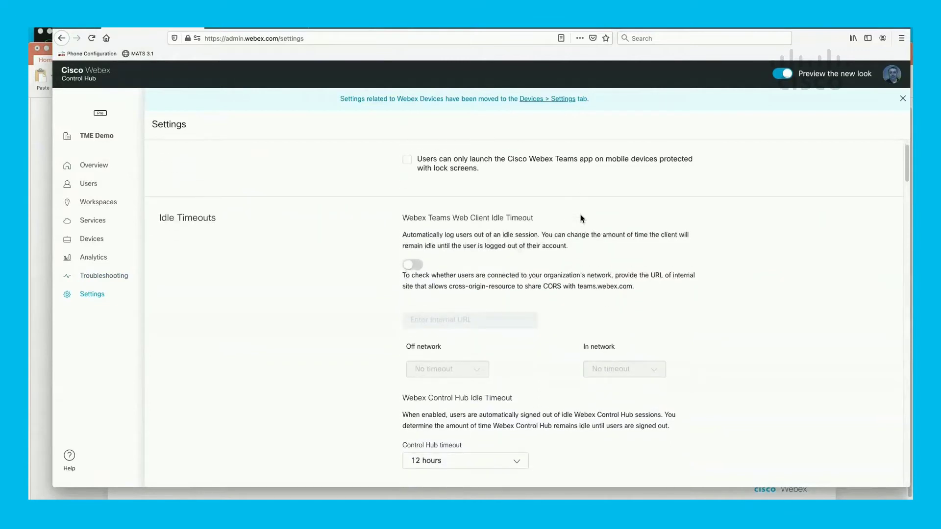
{"action": "scroll", "coordinate": [582, 219], "scroll_direction": "up", "scroll_amount": 1}
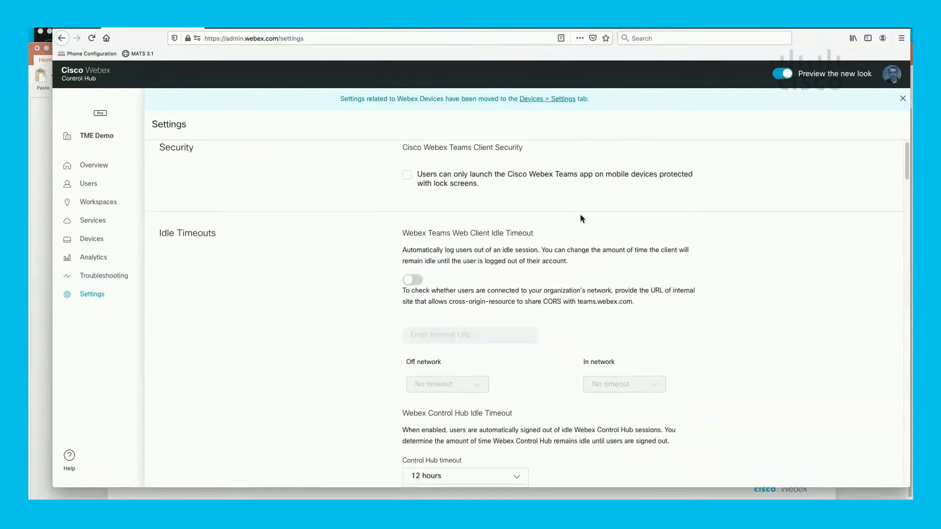
{"action": "scroll", "coordinate": [582, 219], "scroll_direction": "down", "scroll_amount": 2}
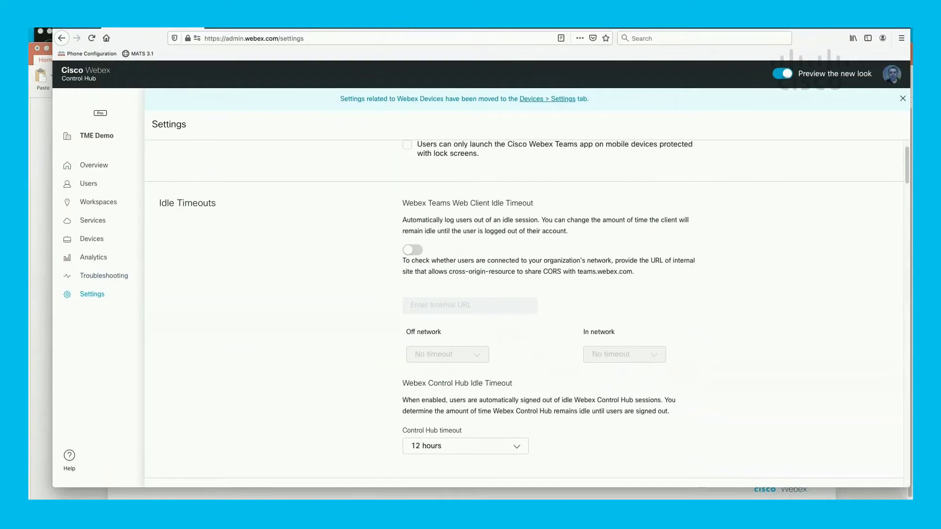
{"action": "left_click_drag", "start_coordinate": [907, 166], "coordinate": [907, 204]}
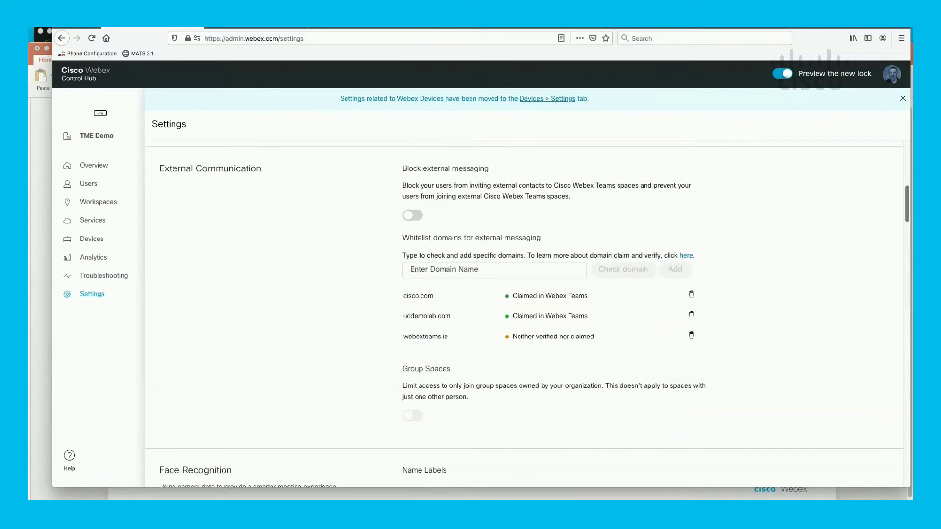
- Turn on Block external messaging, acknowledging the consequences of blocking external communications
{"action": "left_click", "coordinate": [413, 217]}
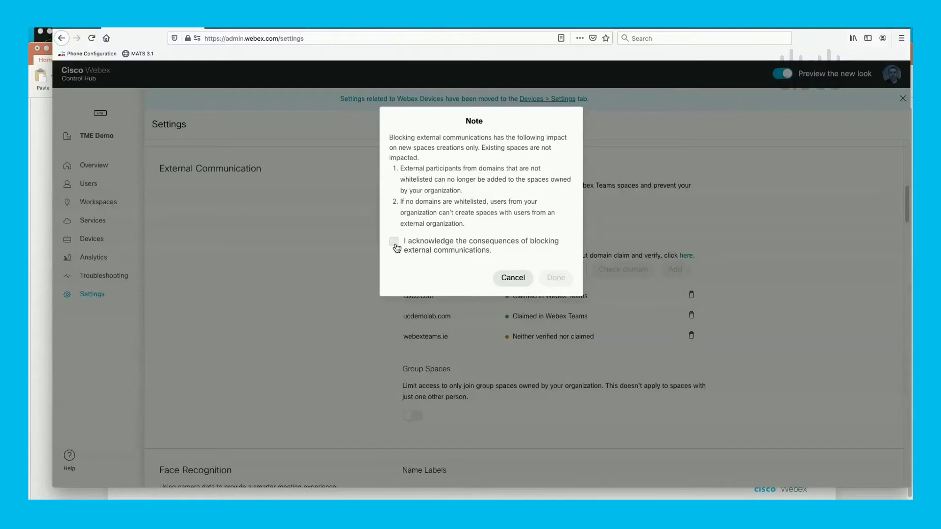
{"action": "left_click", "coordinate": [394, 243]}
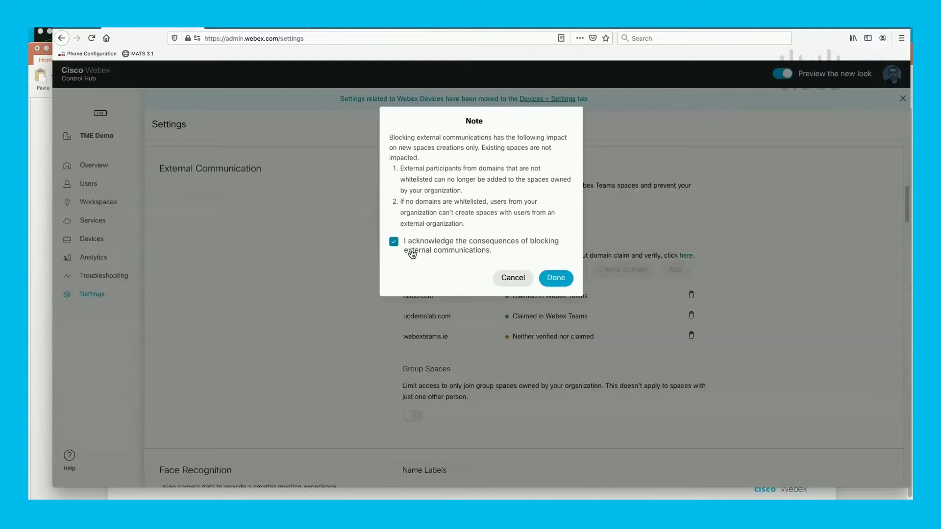
{"action": "left_click", "coordinate": [551, 278]}
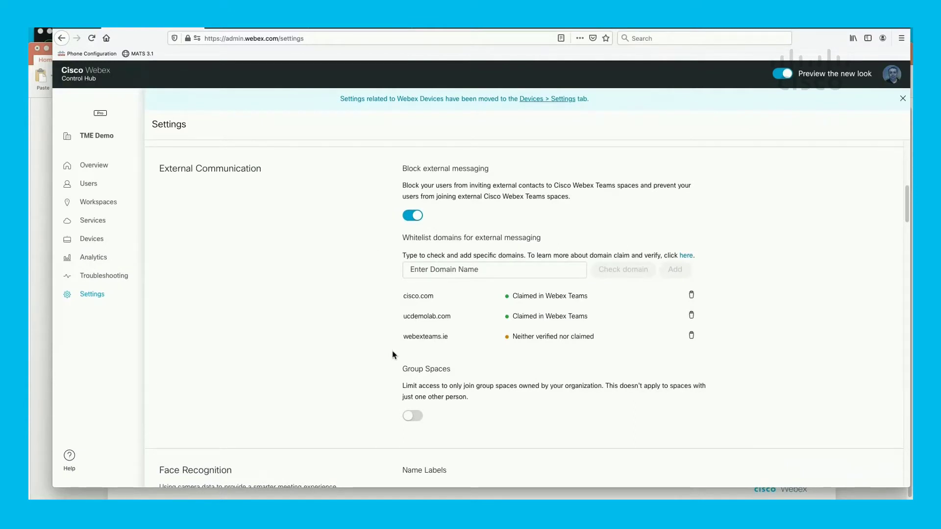
- Check that meraki.net is claimed and add it to the external messaging whitelist
{"action": "left_click", "coordinate": [455, 272]}
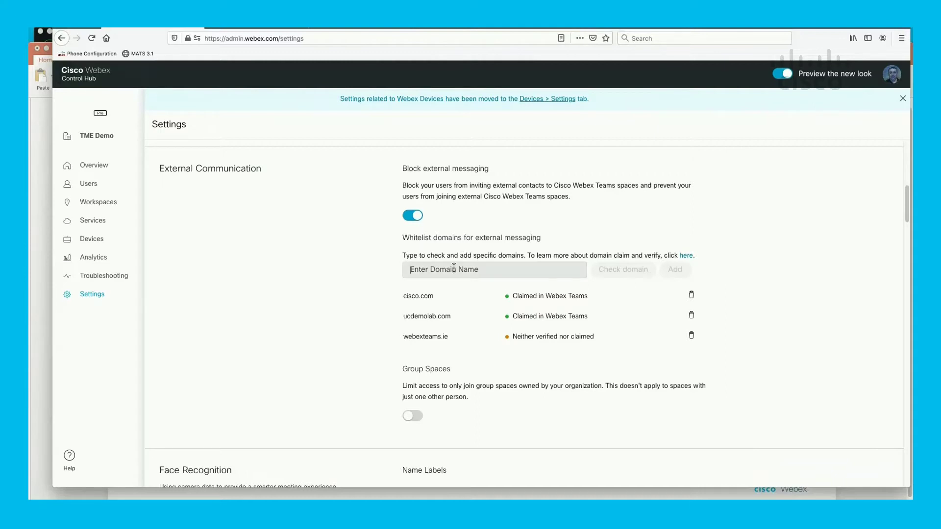
{"action": "type", "text": "mera"}
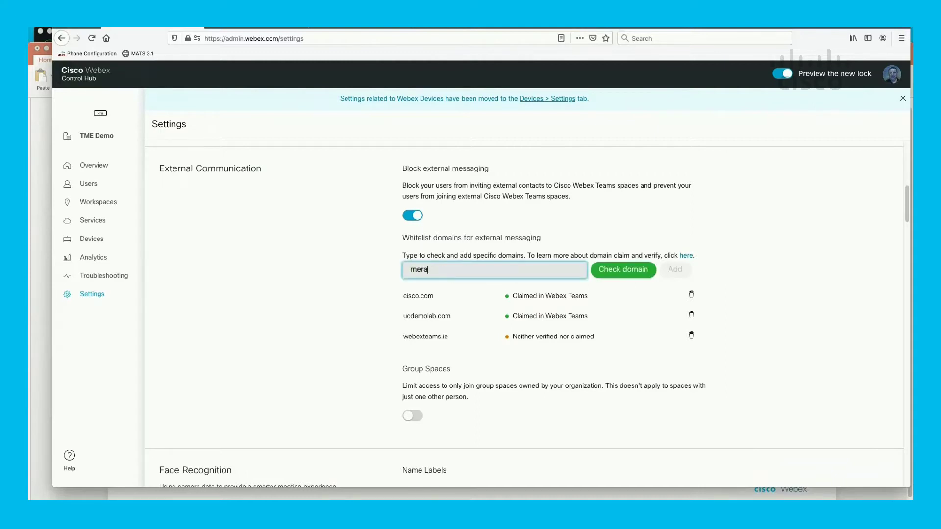
{"action": "type", "text": "ki.net"}
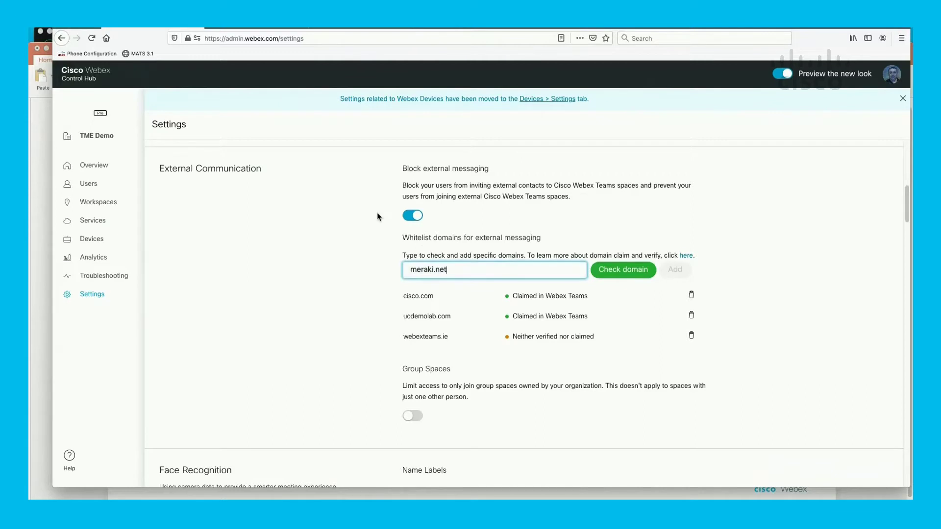
{"action": "left_click", "coordinate": [607, 266]}
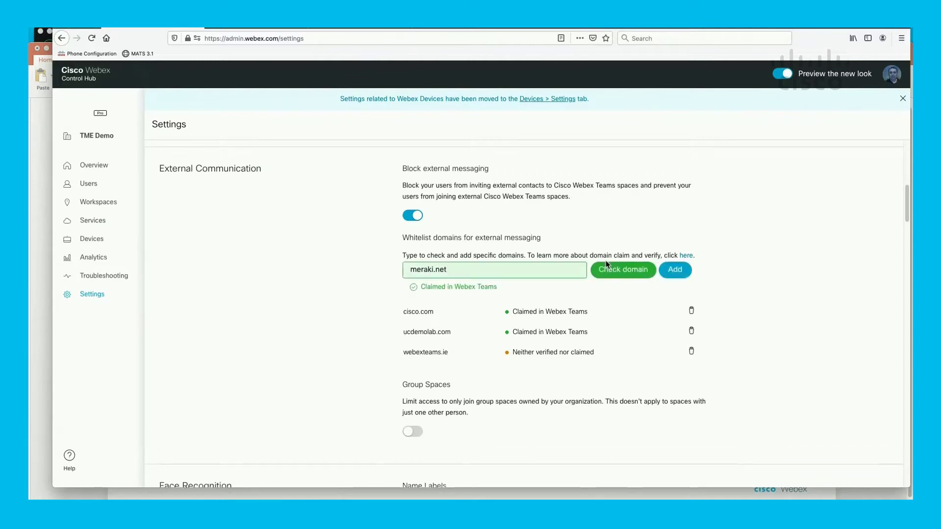
{"action": "left_click", "coordinate": [675, 274]}
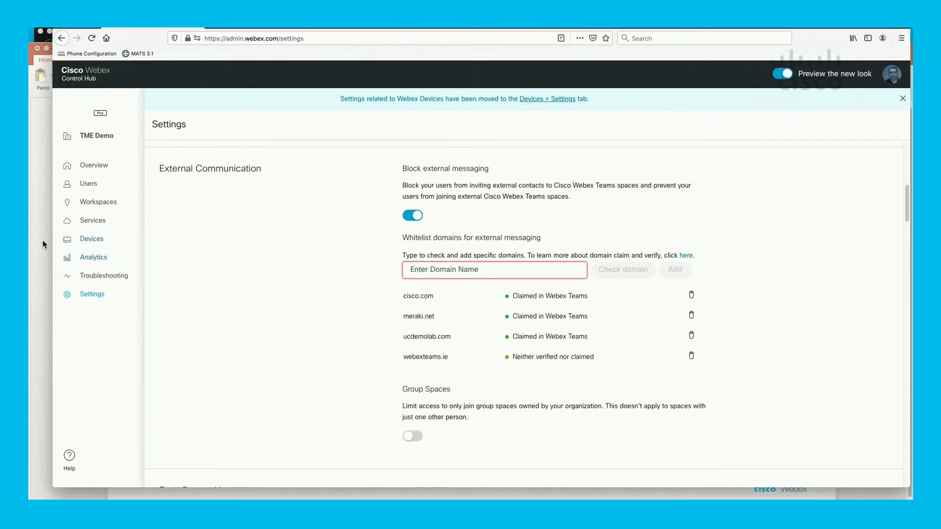
{"action": "left_click", "coordinate": [44, 40]}
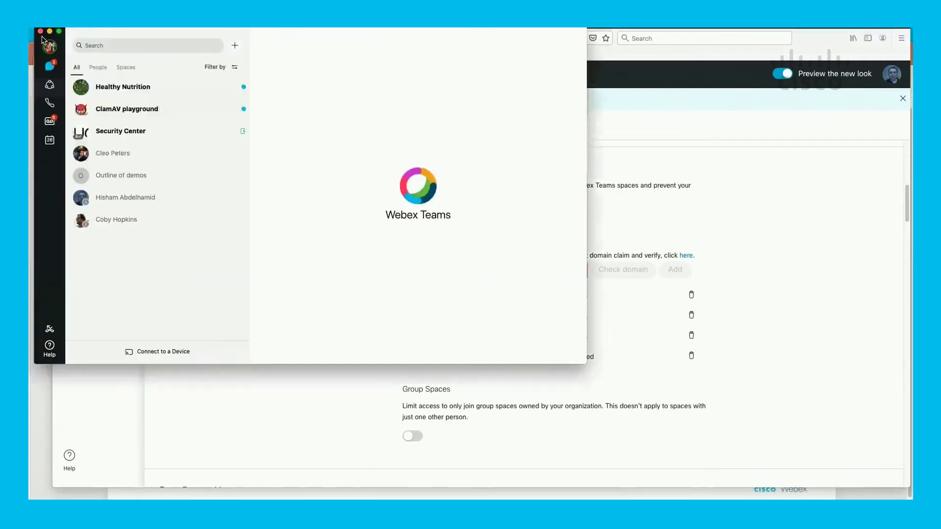
- In the Healthy Nutrition space's People list, try adding an external e-mail address
{"action": "left_click", "coordinate": [158, 93]}
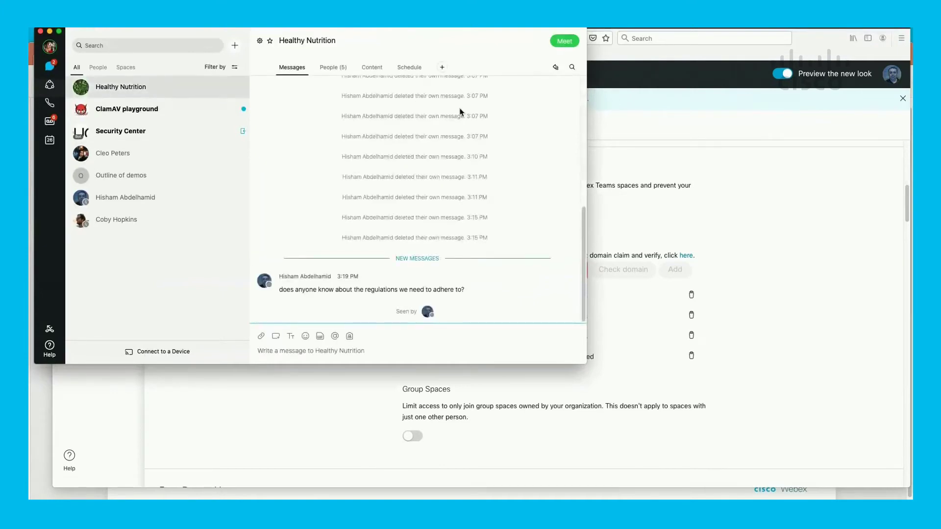
{"action": "left_click", "coordinate": [325, 68]}
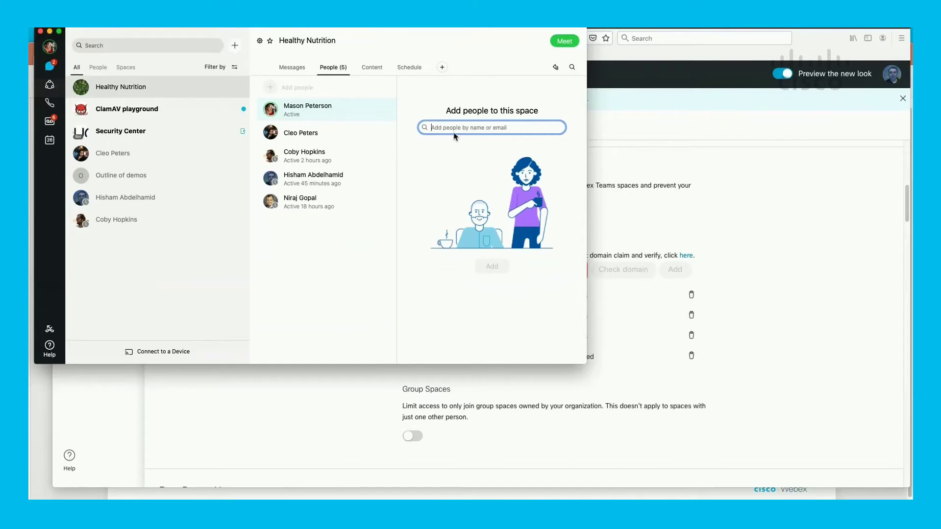
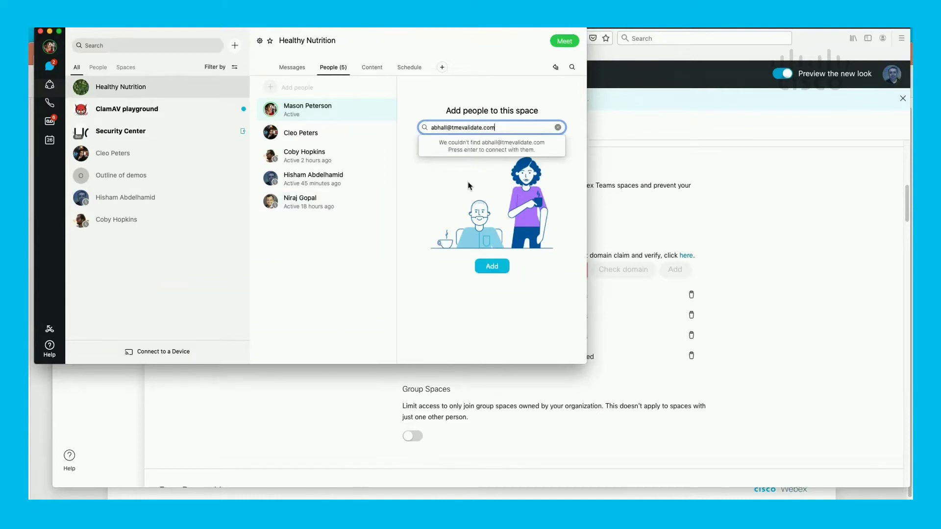
{"action": "left_click", "coordinate": [501, 268]}
{"action": "key", "text": "Return"}
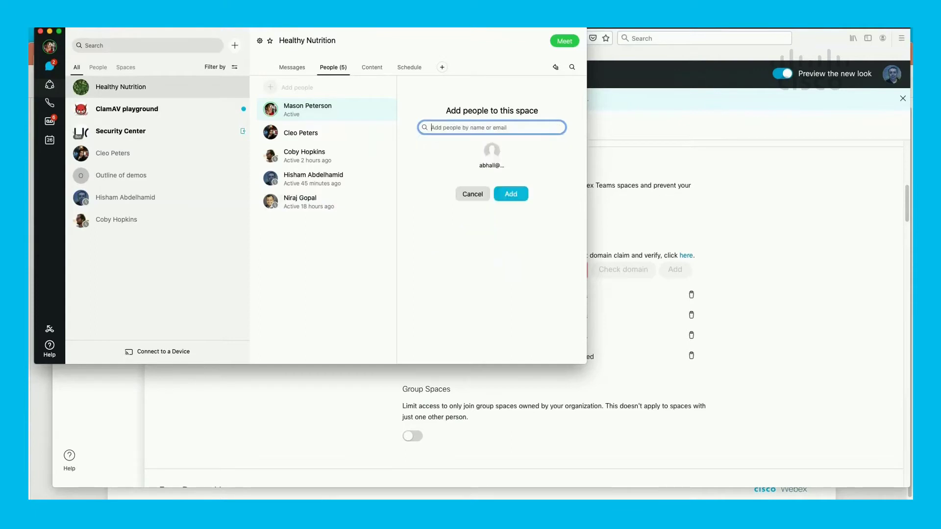
{"action": "left_click", "coordinate": [516, 199]}
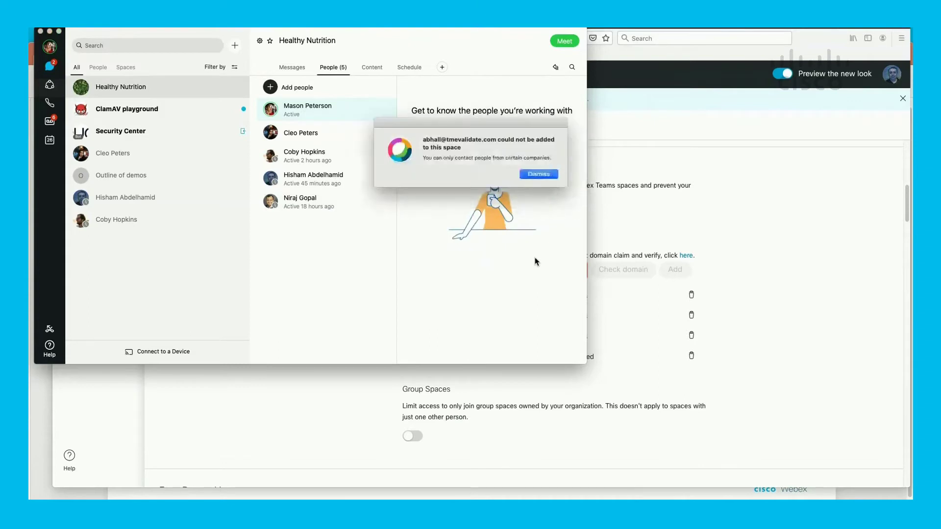
- Read the could-not-be-added error for the blocked external company and dismiss it
{"action": "triple_click", "coordinate": [486, 158]}
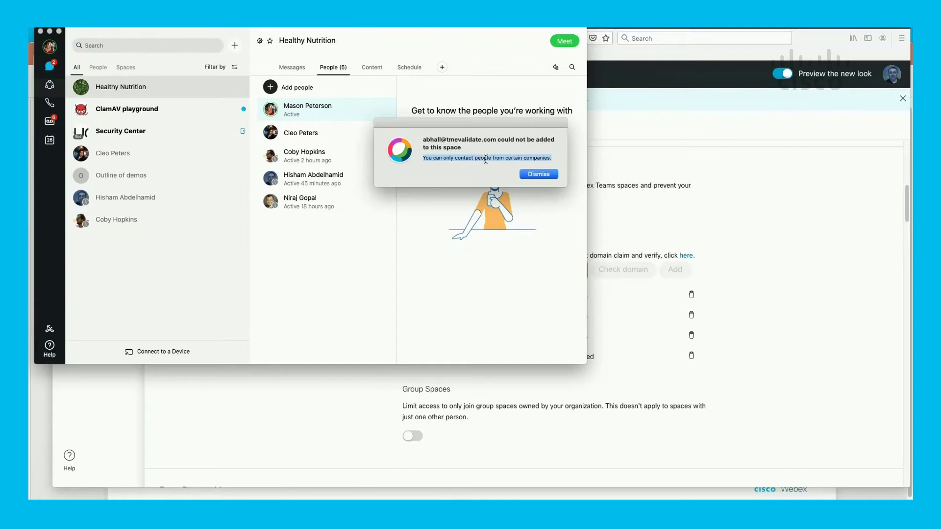
{"action": "left_click", "coordinate": [555, 177]}
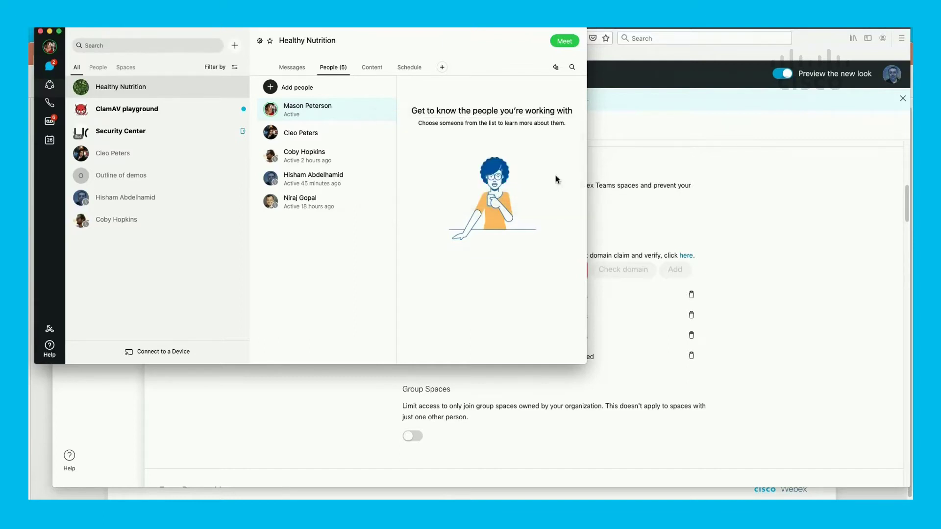
{"action": "left_click", "coordinate": [646, 205]}
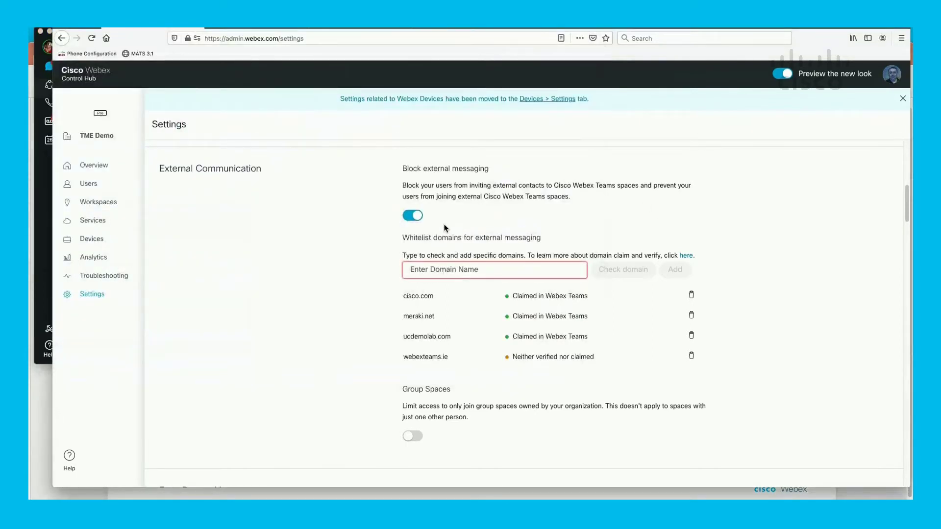
- Turn Block external messaging back off and scroll down to the Retention settings
{"action": "left_click", "coordinate": [411, 216]}
{"action": "scroll", "coordinate": [345, 326], "scroll_direction": "down", "scroll_amount": 5}
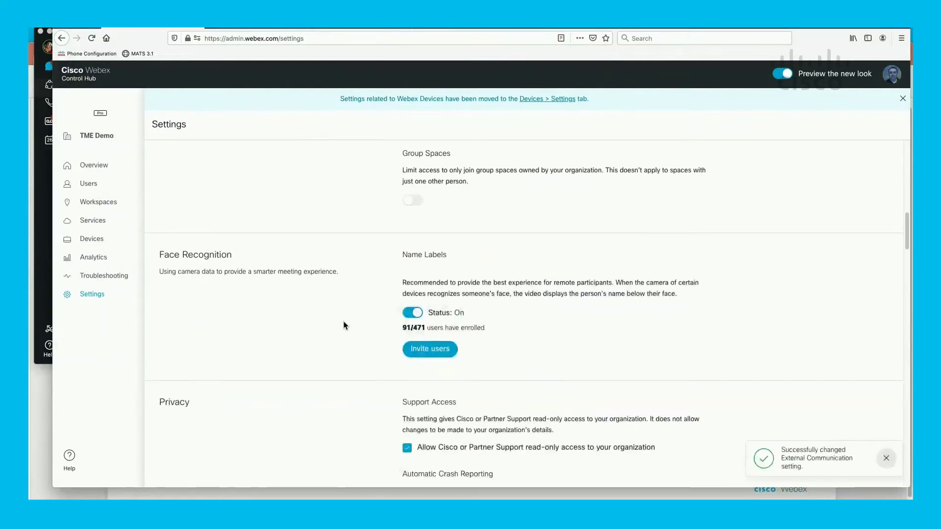
{"action": "scroll", "coordinate": [345, 326], "scroll_direction": "down", "scroll_amount": 2}
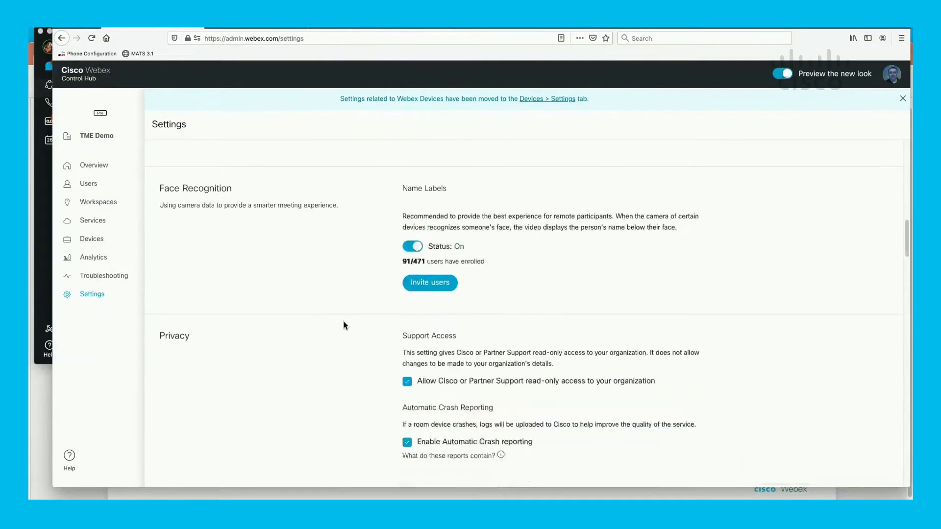
{"action": "scroll", "coordinate": [345, 325], "scroll_direction": "down", "scroll_amount": 1}
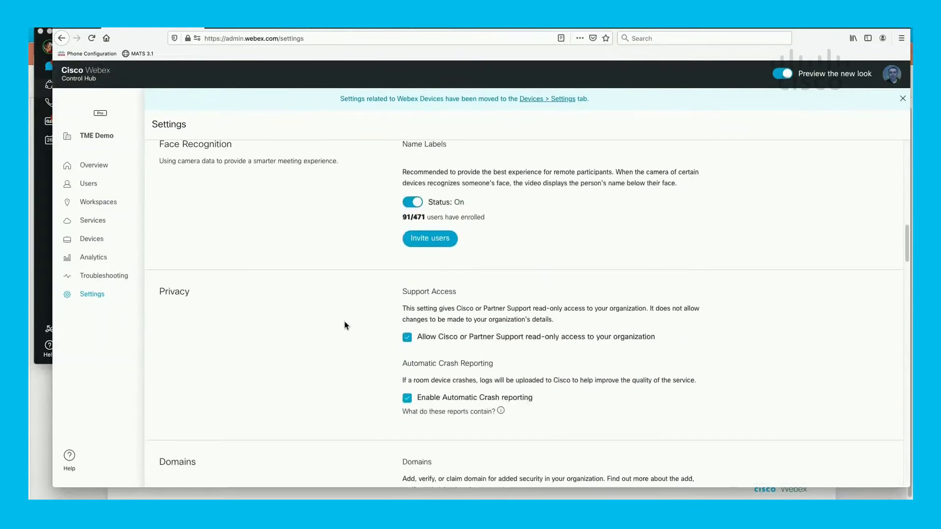
{"action": "scroll", "coordinate": [346, 326], "scroll_direction": "down", "scroll_amount": 6}
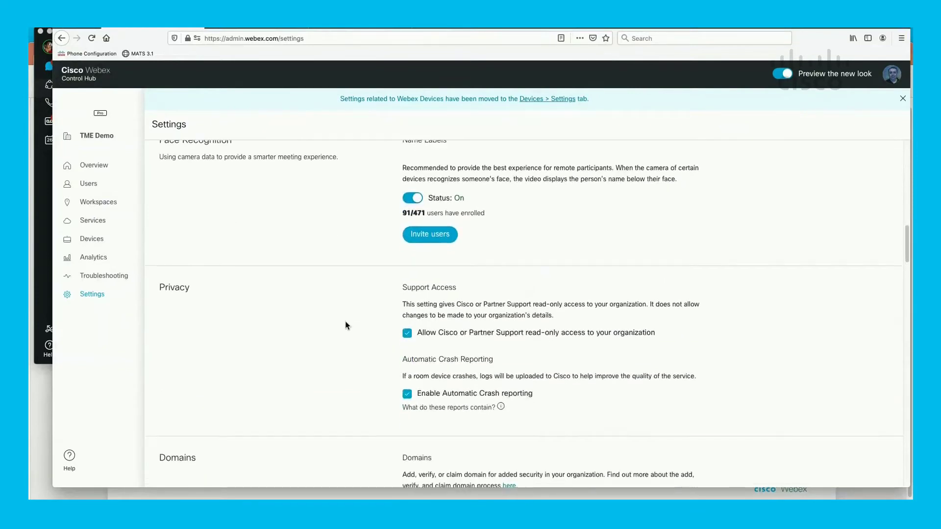
{"action": "scroll", "coordinate": [345, 325], "scroll_direction": "down", "scroll_amount": 12}
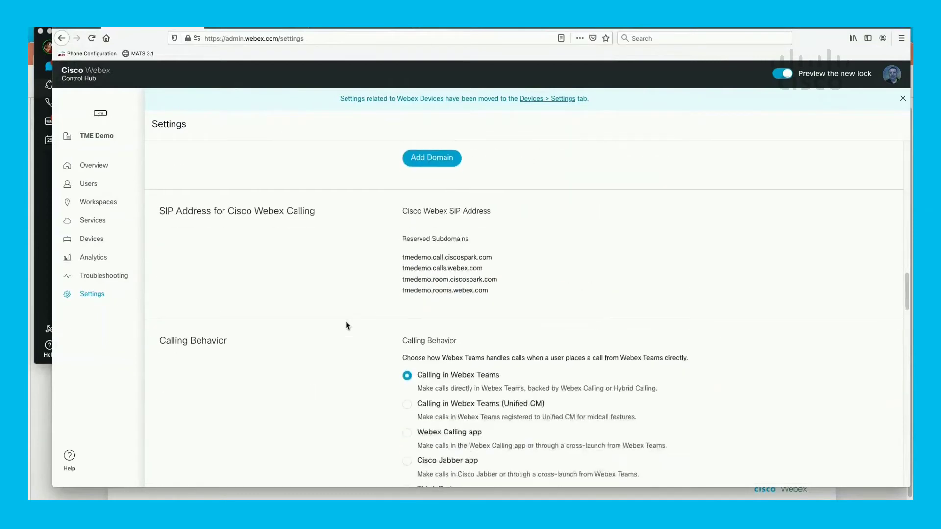
{"action": "scroll", "coordinate": [346, 325], "scroll_direction": "down", "scroll_amount": 4}
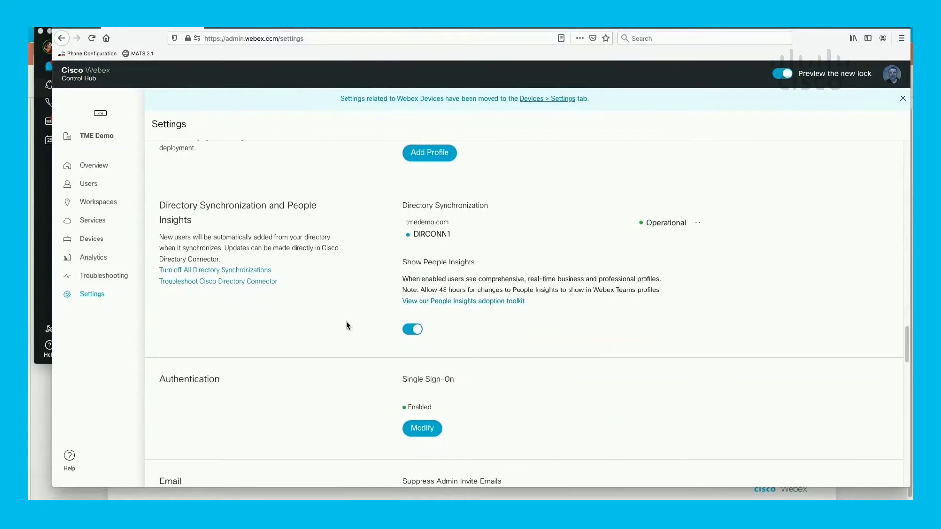
{"action": "scroll", "coordinate": [346, 325], "scroll_direction": "down", "scroll_amount": 8}
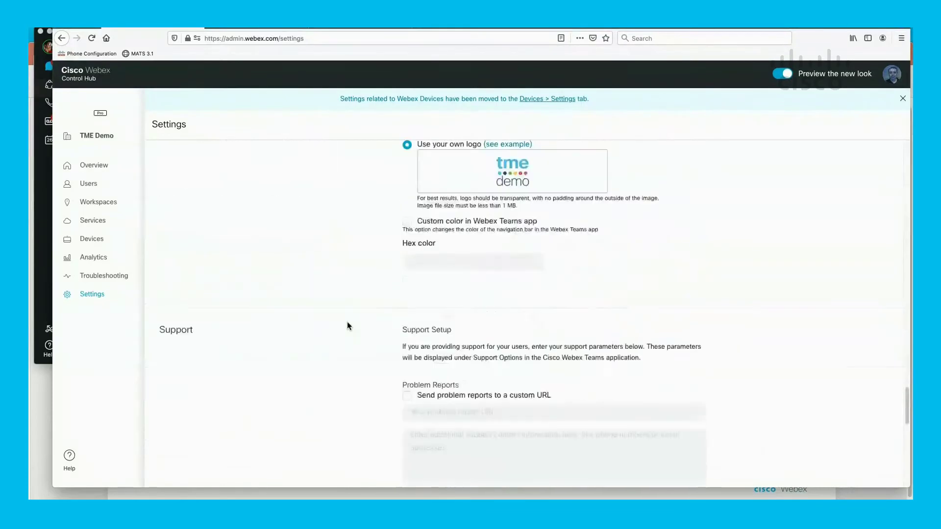
{"action": "scroll", "coordinate": [349, 326], "scroll_direction": "down", "scroll_amount": 12}
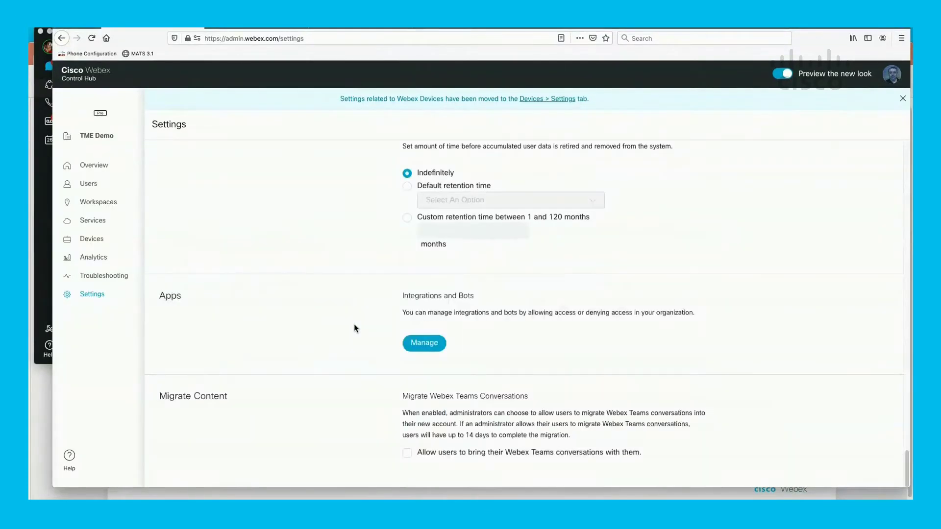
{"action": "scroll", "coordinate": [356, 329], "scroll_direction": "up", "scroll_amount": 2}
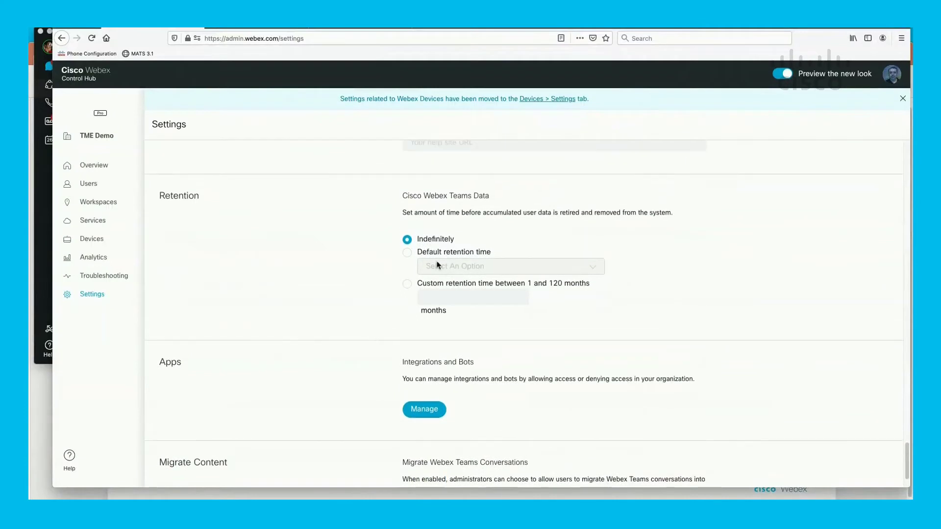
- Try Default retention time and its period list, then set retention back to Indefinitely
{"action": "left_click", "coordinate": [407, 254]}
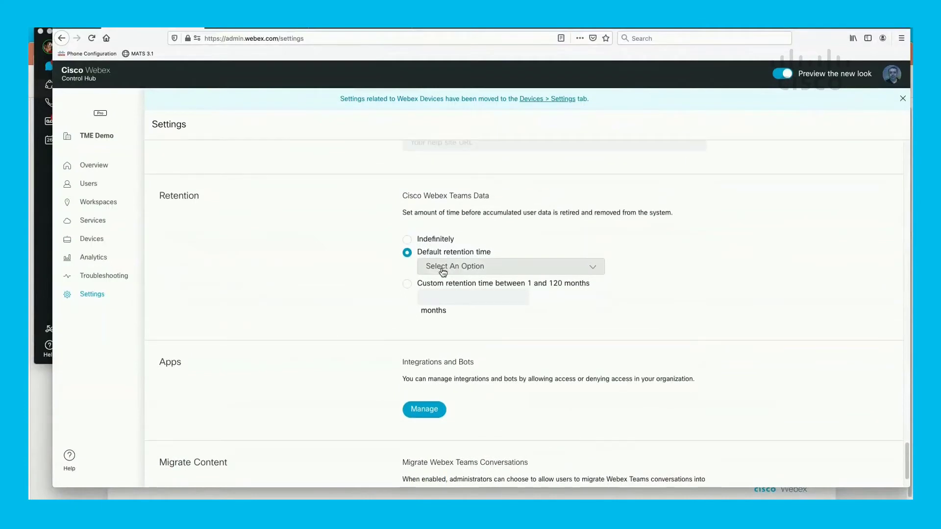
{"action": "left_click", "coordinate": [443, 271]}
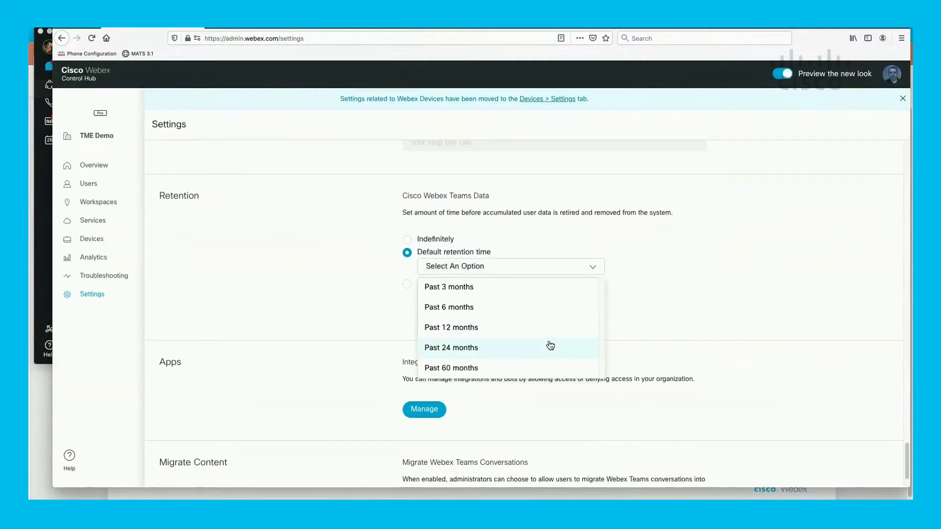
{"action": "left_click", "coordinate": [343, 293]}
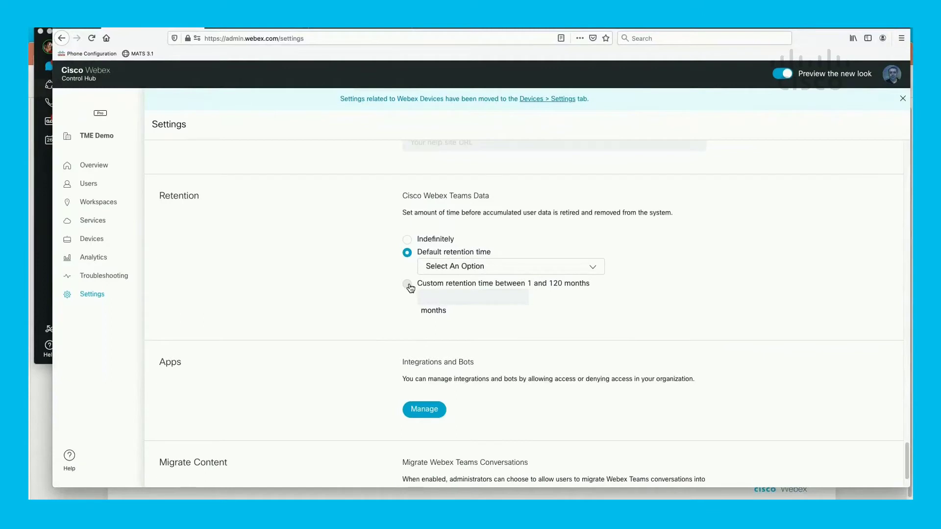
{"action": "left_click", "coordinate": [406, 240]}
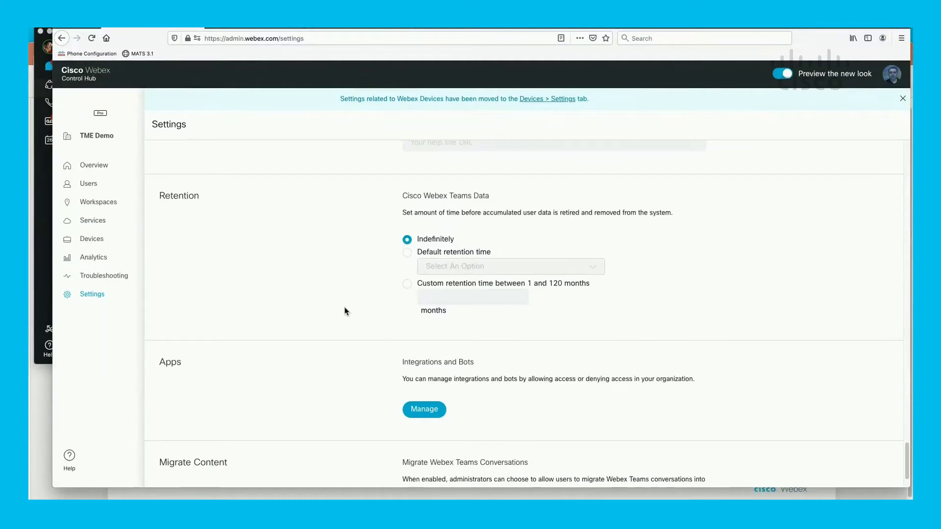
- In Integrations and Bots management, set bot Global Access to Allowed with Allow All
{"action": "left_click", "coordinate": [429, 413]}
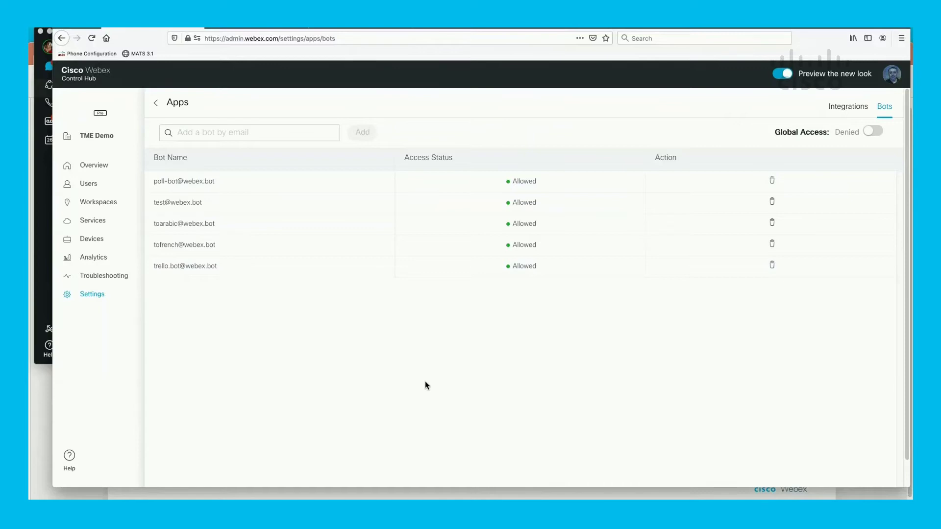
{"action": "left_click", "coordinate": [874, 134]}
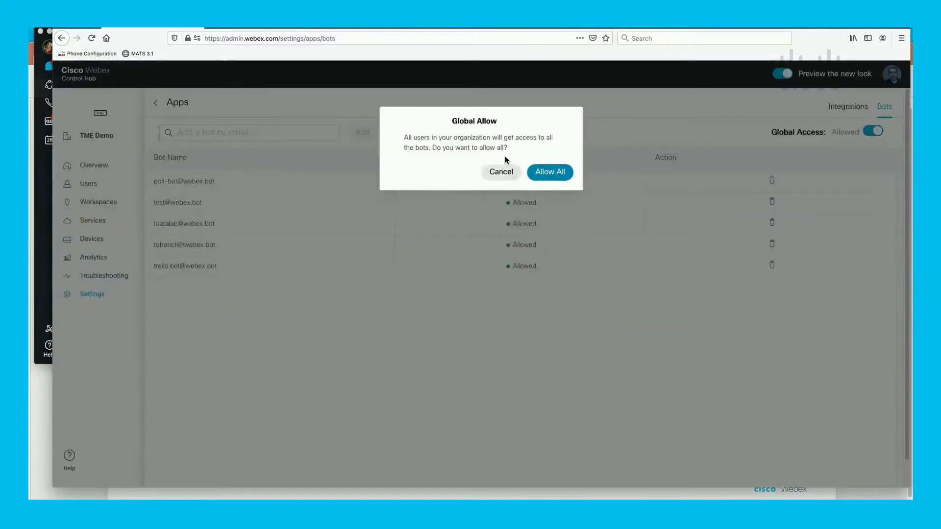
{"action": "left_click", "coordinate": [537, 174]}
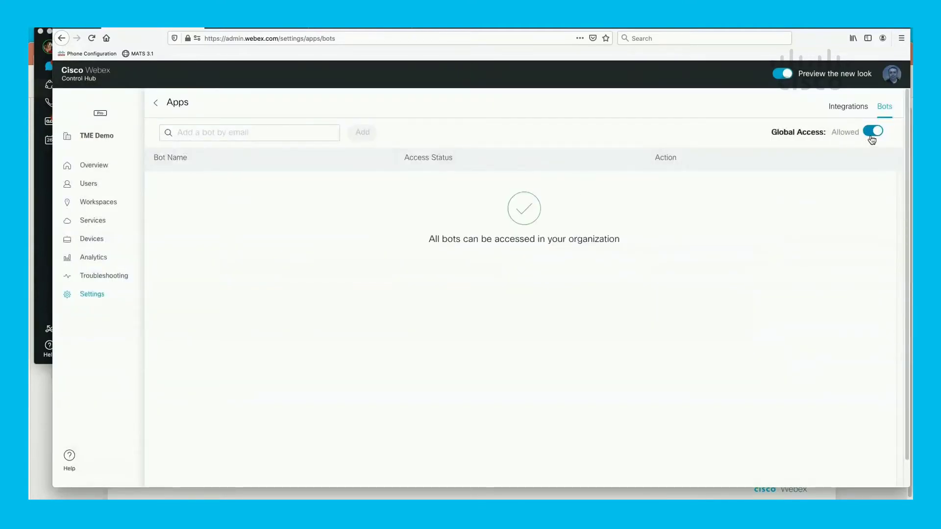
{"action": "left_click", "coordinate": [873, 131]}
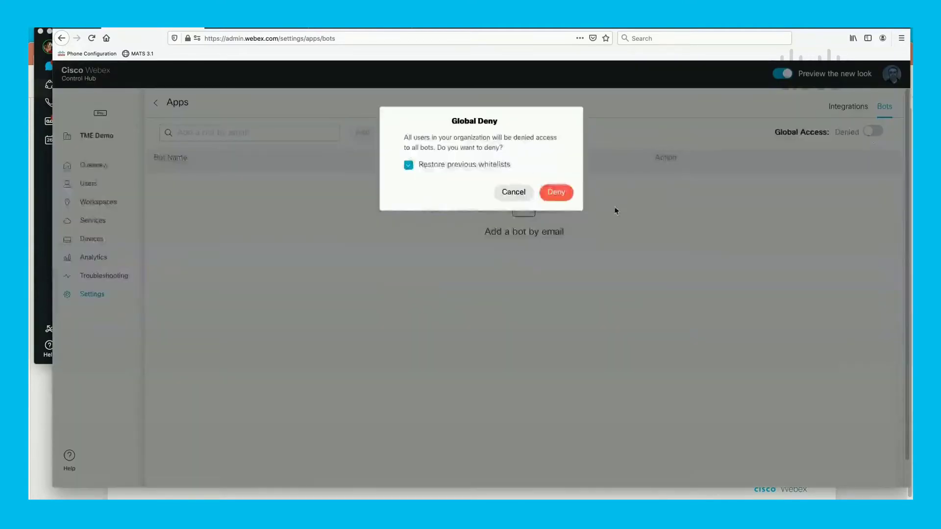
- Deny bot Global Access, restoring previous whitelists, and add the tospanish bot as allowed
{"action": "left_click", "coordinate": [568, 198]}
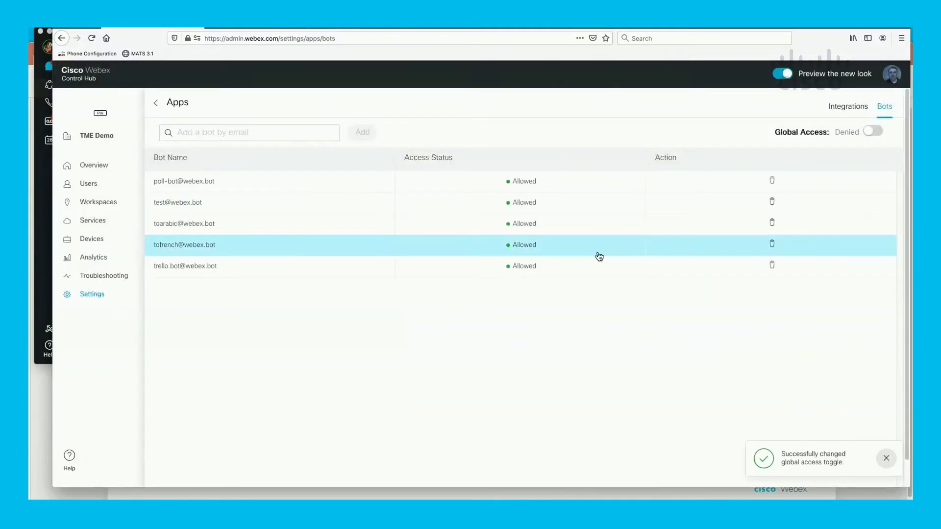
{"action": "left_click", "coordinate": [226, 128]}
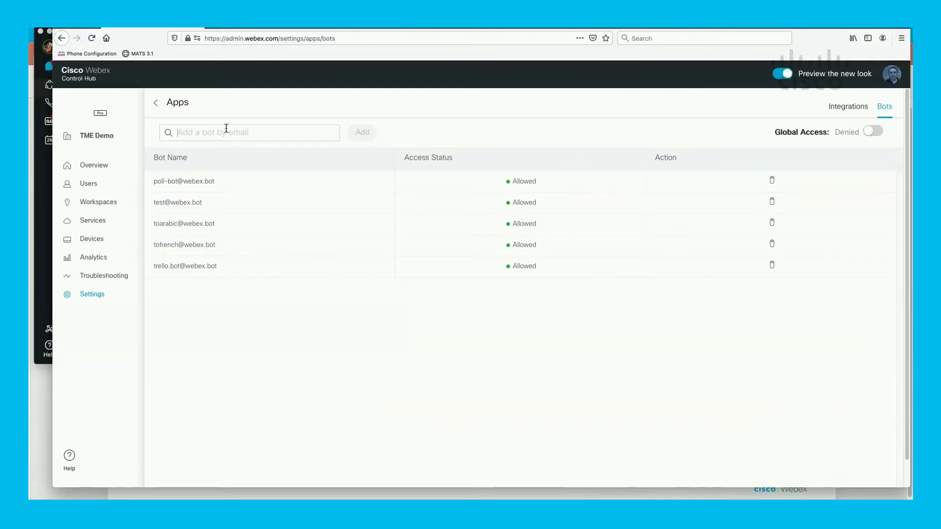
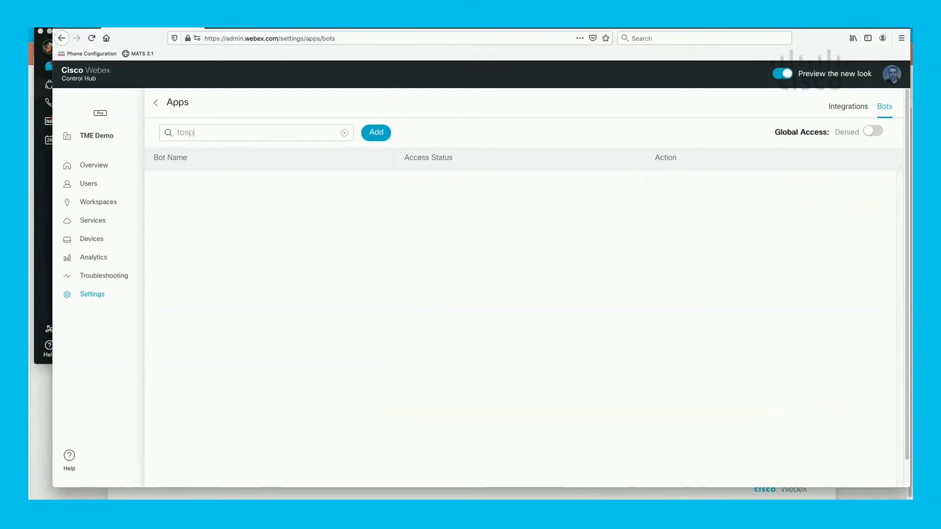
{"action": "left_click", "coordinate": [376, 138]}
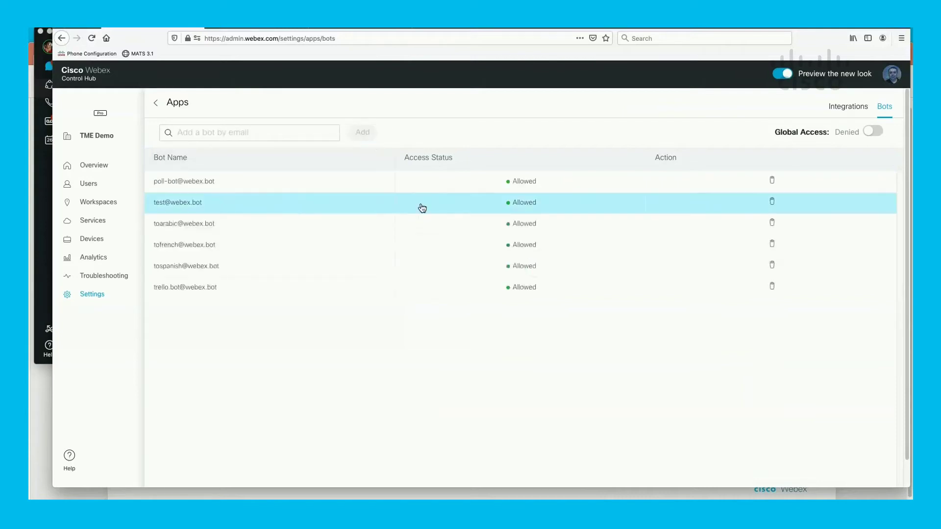
- Show the Integrations list and open the Alfresco integration's details, showing access Denied
{"action": "left_click", "coordinate": [859, 112]}
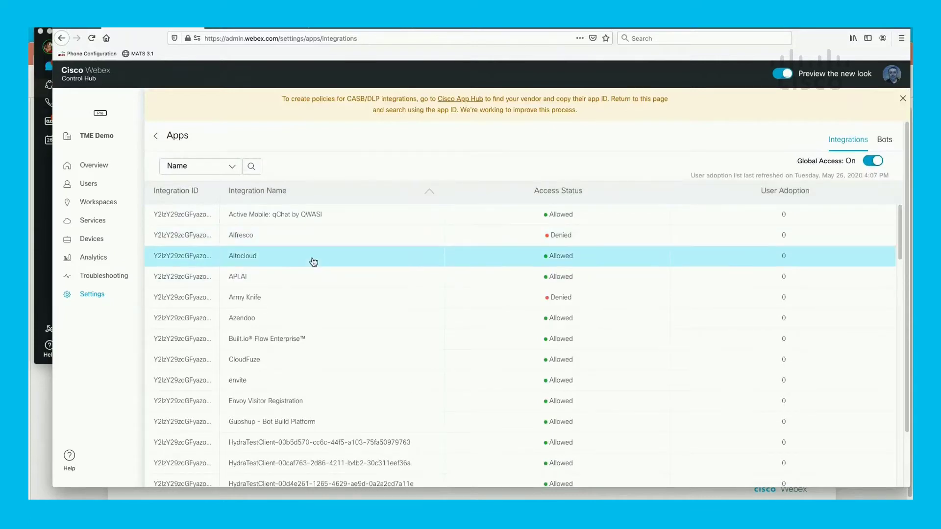
{"action": "left_click", "coordinate": [312, 240]}
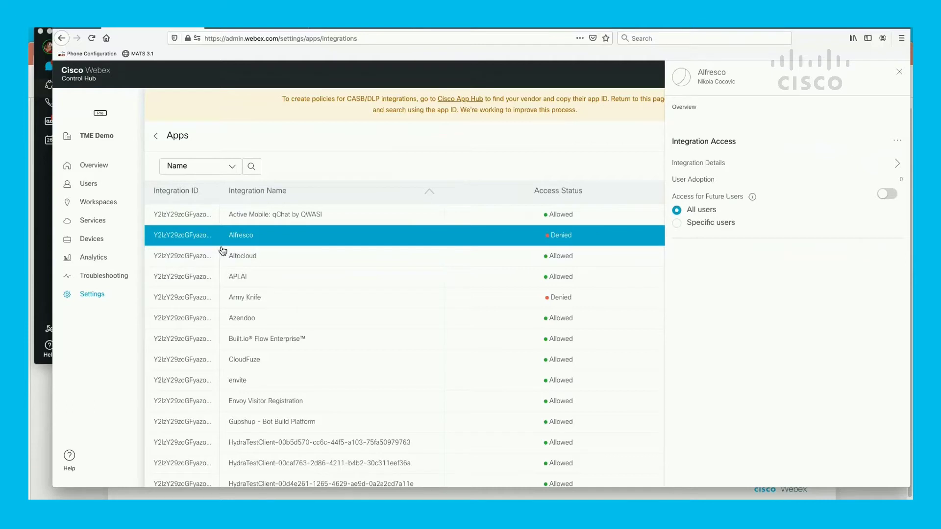
{"action": "left_click", "coordinate": [101, 223]}
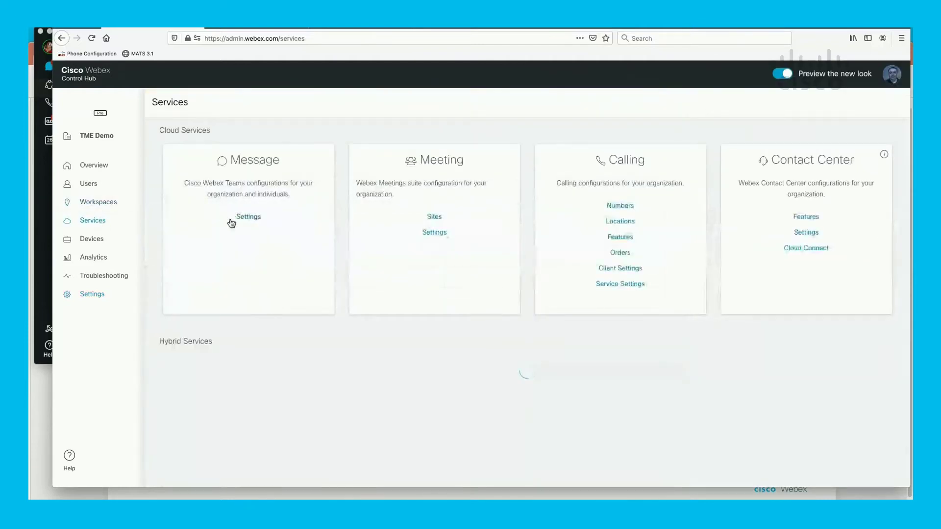
- Open the Message service settings and review file preview/download restrictions, leaving No Restrictions
{"action": "left_click", "coordinate": [240, 219]}
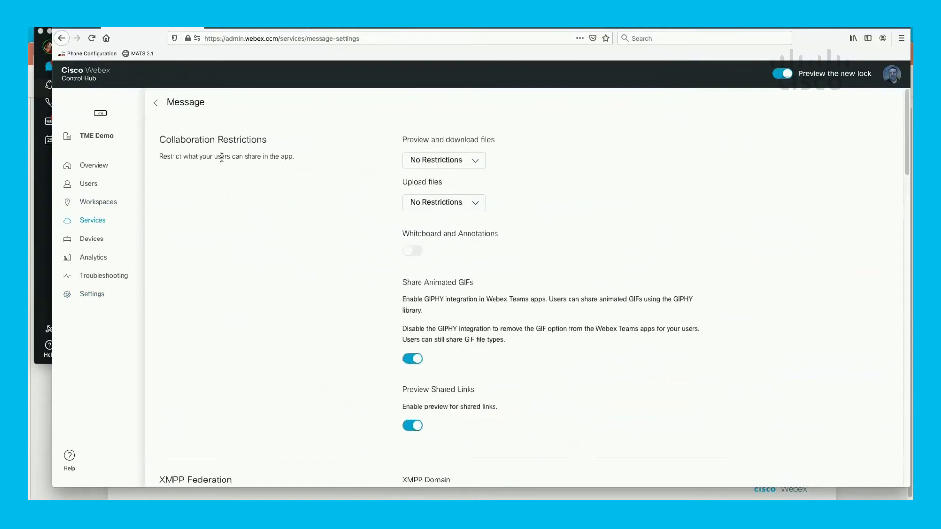
{"action": "left_click", "coordinate": [451, 162]}
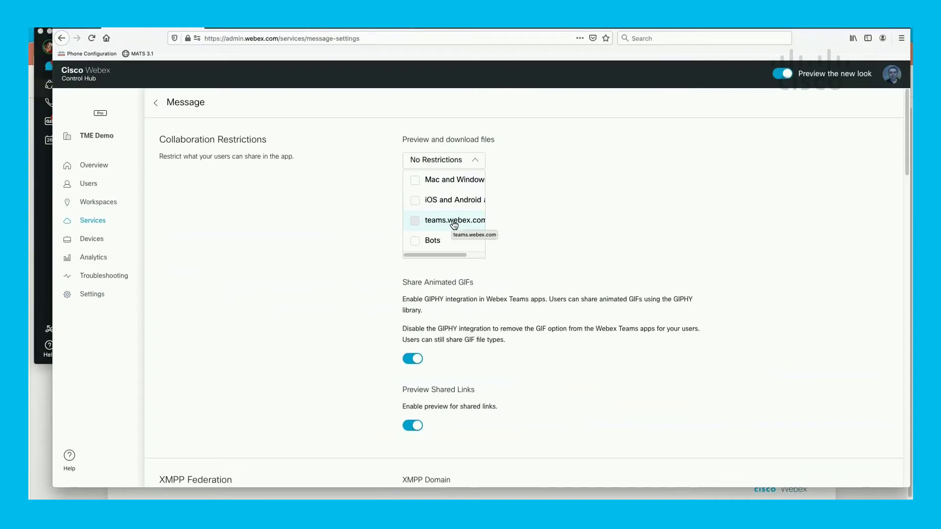
{"action": "left_click", "coordinate": [563, 204]}
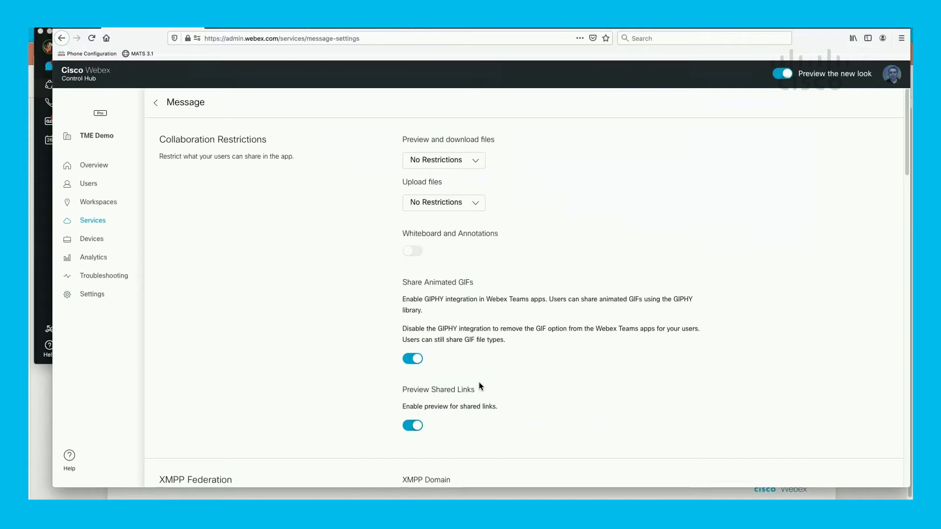
{"action": "scroll", "coordinate": [479, 385], "scroll_direction": "down", "scroll_amount": 4}
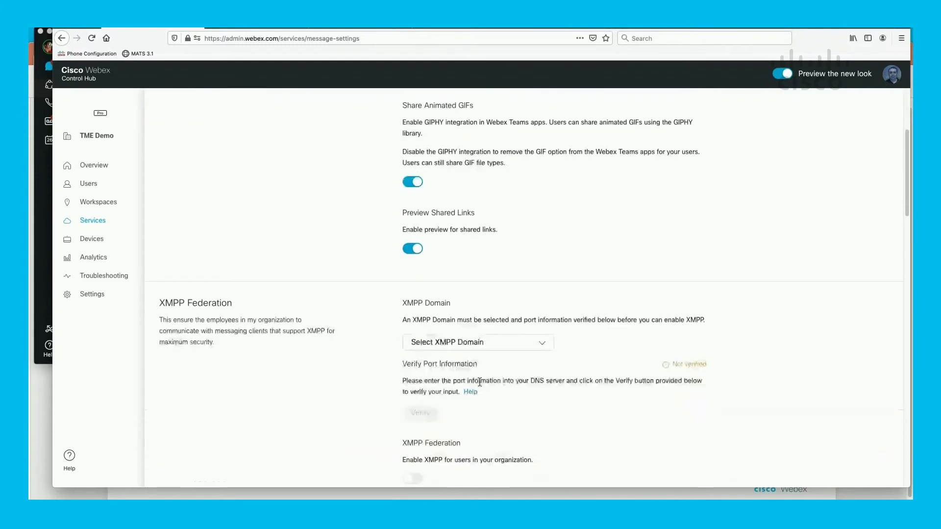
{"action": "scroll", "coordinate": [480, 382], "scroll_direction": "down", "scroll_amount": 1}
{"action": "scroll", "coordinate": [479, 383], "scroll_direction": "down", "scroll_amount": 1}
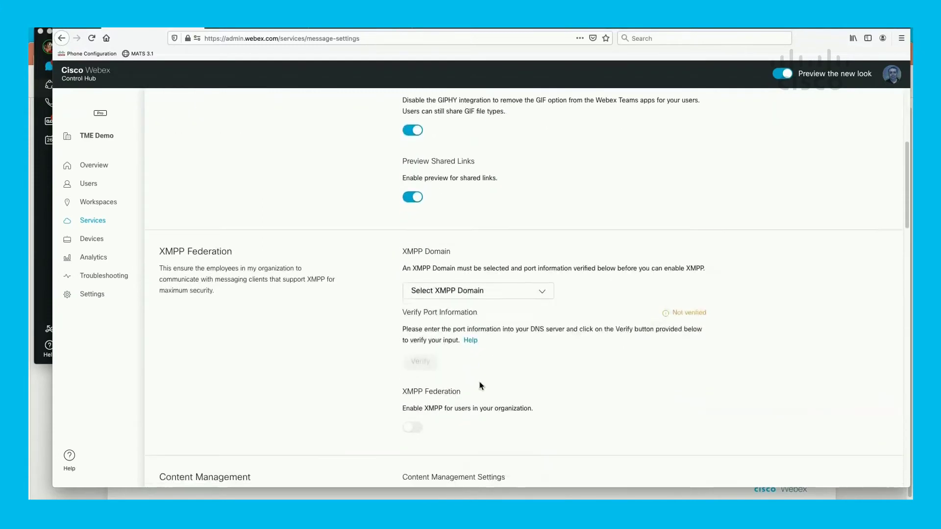
{"action": "scroll", "coordinate": [480, 385], "scroll_direction": "down", "scroll_amount": 6}
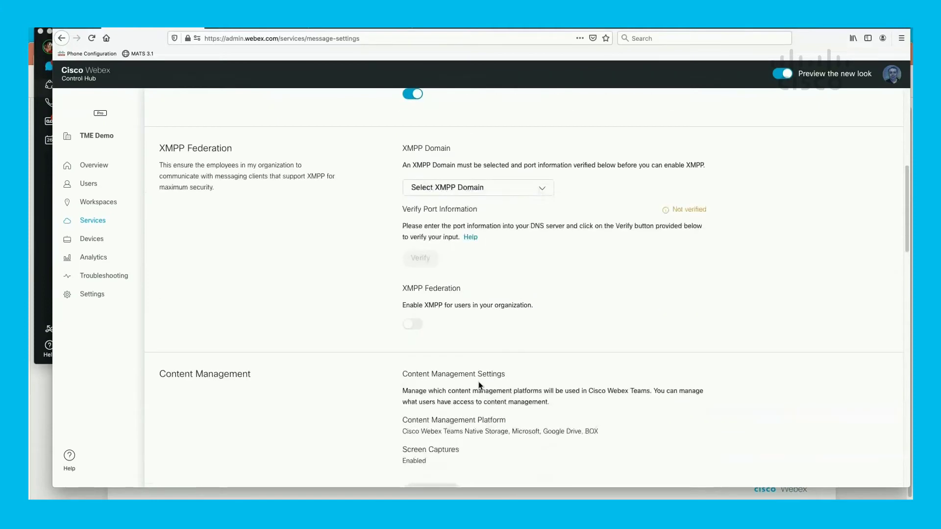
{"action": "scroll", "coordinate": [480, 386], "scroll_direction": "down", "scroll_amount": 15}
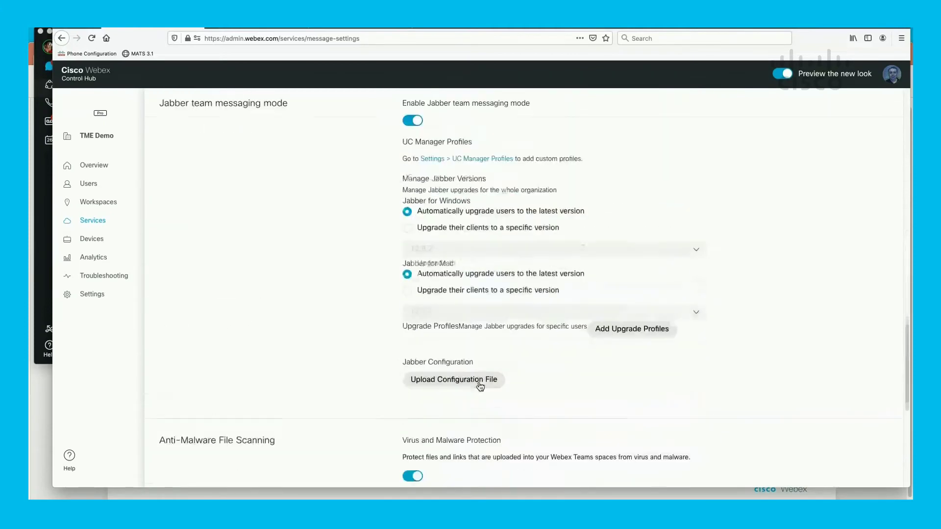
{"action": "scroll", "coordinate": [479, 387], "scroll_direction": "down", "scroll_amount": 4}
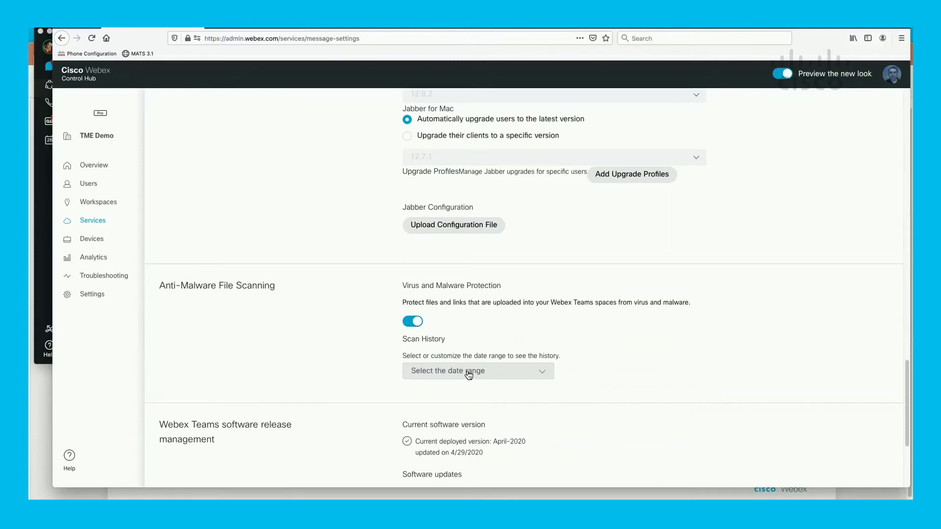
- Show Last Month malware scan history (43 files, 3 threats), then open the ClamAV playground space
{"action": "triple_click", "coordinate": [499, 301]}
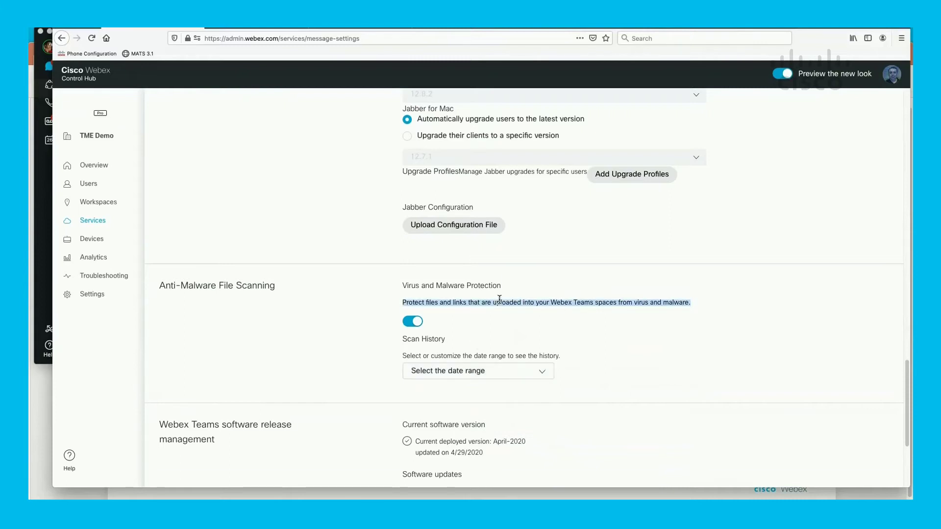
{"action": "left_click", "coordinate": [468, 376]}
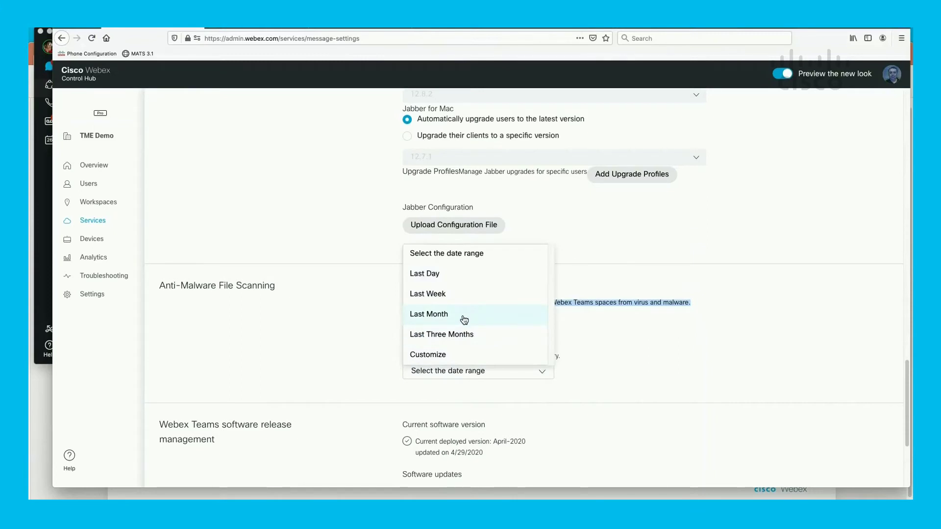
{"action": "left_click", "coordinate": [464, 318]}
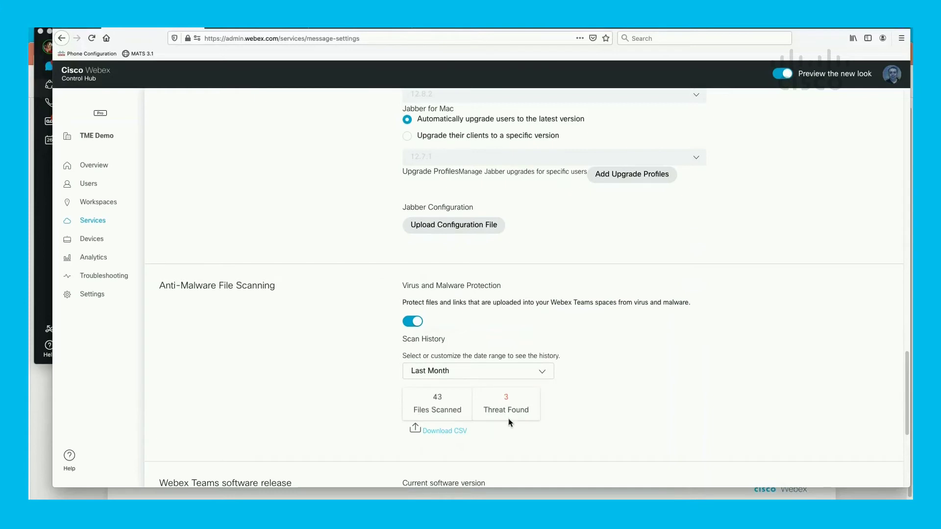
{"action": "left_click", "coordinate": [39, 276]}
{"action": "left_click", "coordinate": [147, 115]}
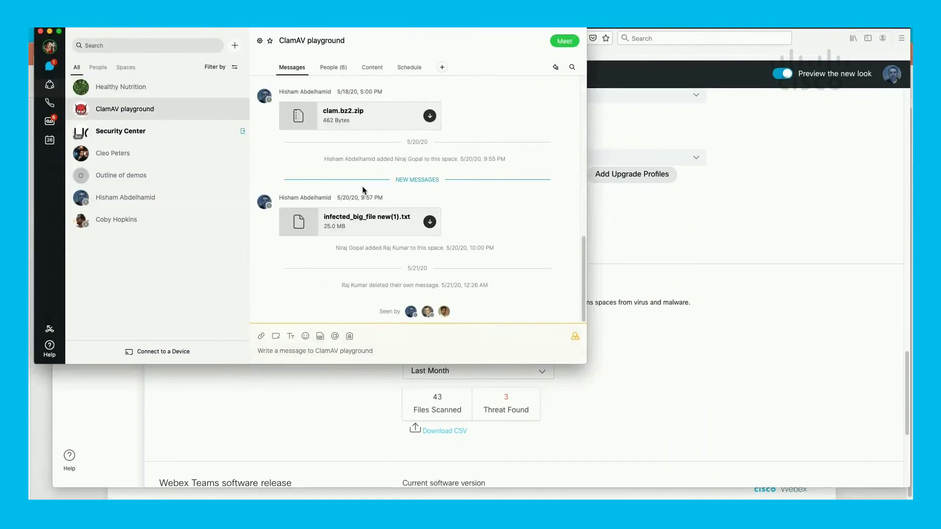
- Try downloading clam.bz2.zip and infected_big_file new(1).txt, dismissing both malware-detected warnings
{"action": "scroll", "coordinate": [408, 208], "scroll_direction": "up", "scroll_amount": 10}
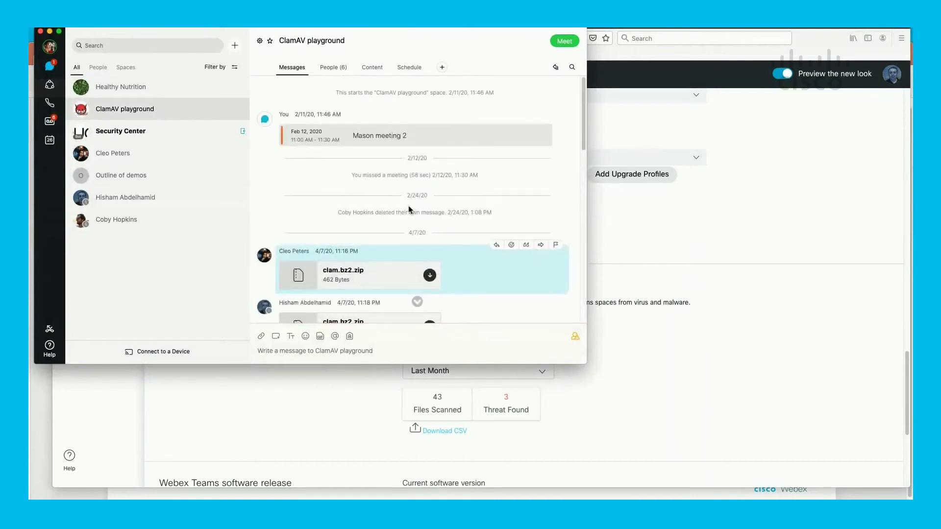
{"action": "scroll", "coordinate": [408, 209], "scroll_direction": "down", "scroll_amount": 2}
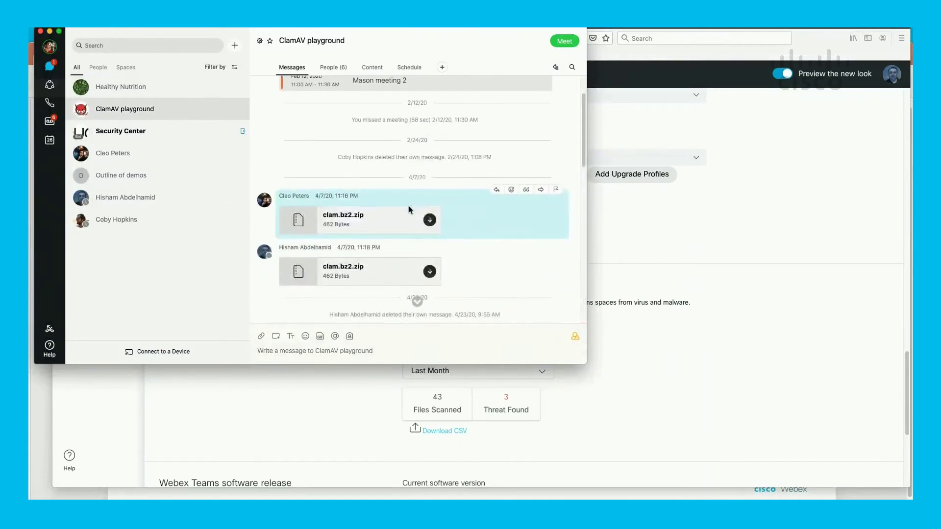
{"action": "left_click", "coordinate": [429, 220]}
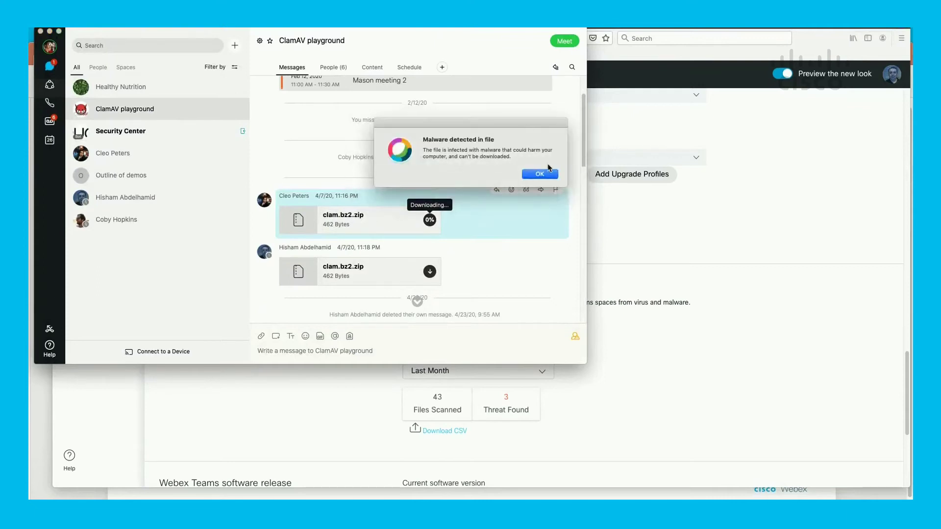
{"action": "left_click", "coordinate": [539, 174]}
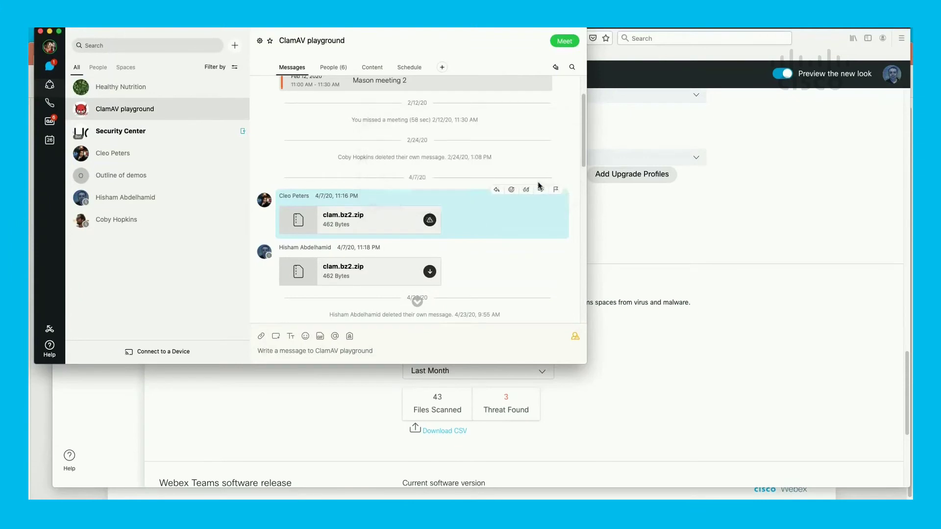
{"action": "scroll", "coordinate": [528, 219], "scroll_direction": "down", "scroll_amount": 10}
{"action": "scroll", "coordinate": [526, 223], "scroll_direction": "down", "scroll_amount": 4}
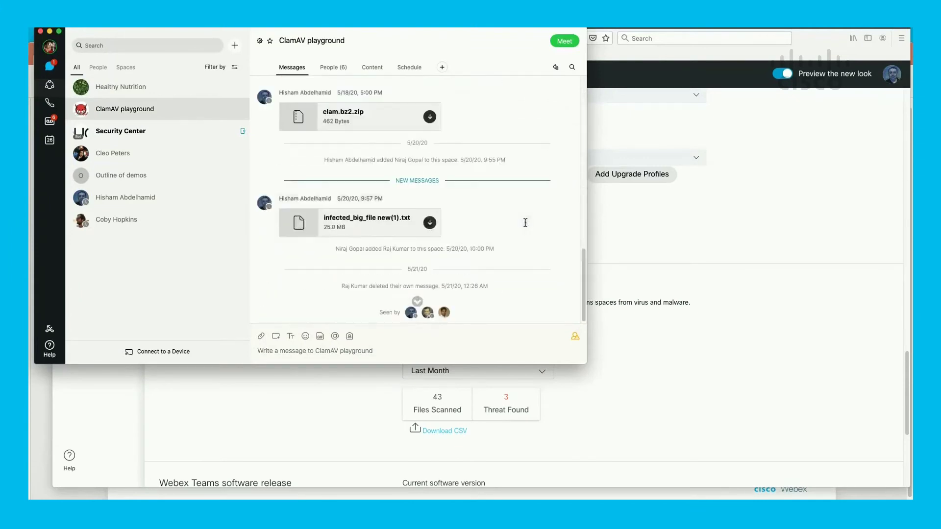
{"action": "left_click", "coordinate": [430, 226]}
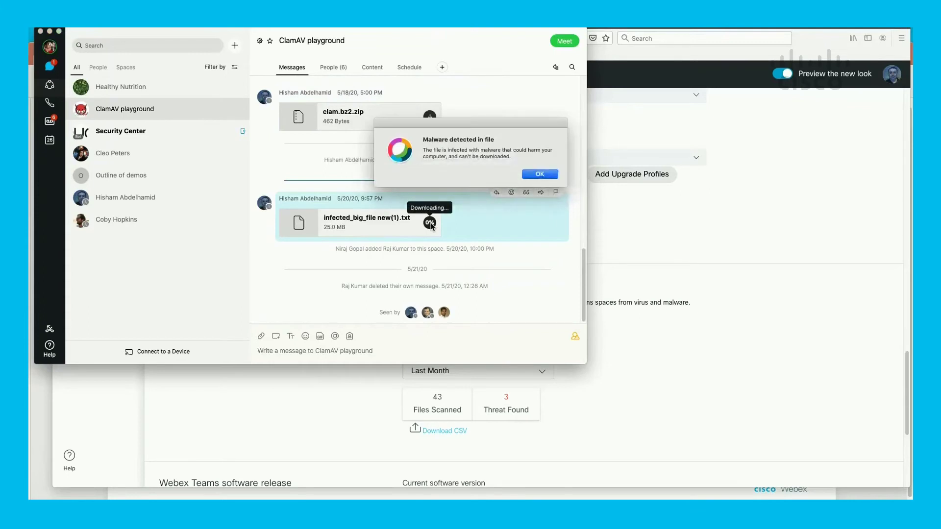
{"action": "left_click", "coordinate": [540, 175]}
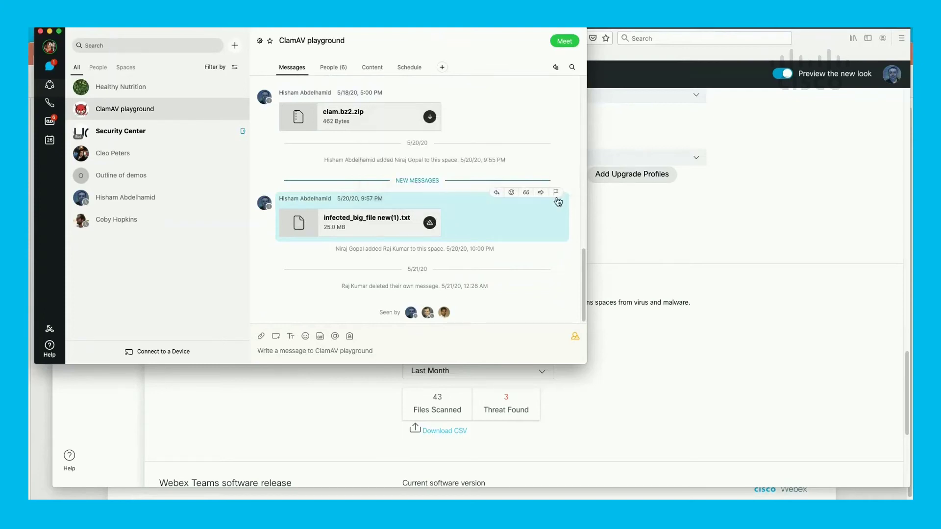
{"action": "left_click", "coordinate": [663, 355]}
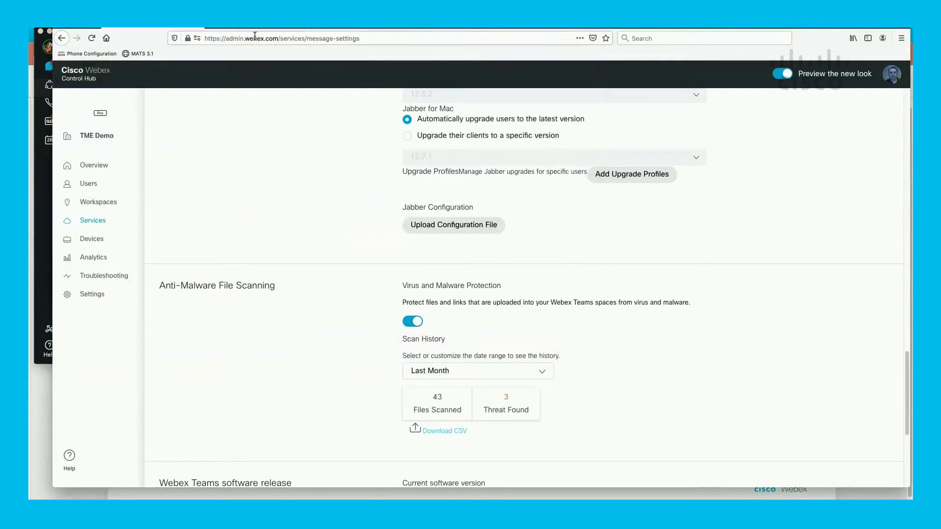
- Switch to Cisco Cloudlock and view the Incidents page with its 117 incidents
{"action": "left_click", "coordinate": [333, 29]}
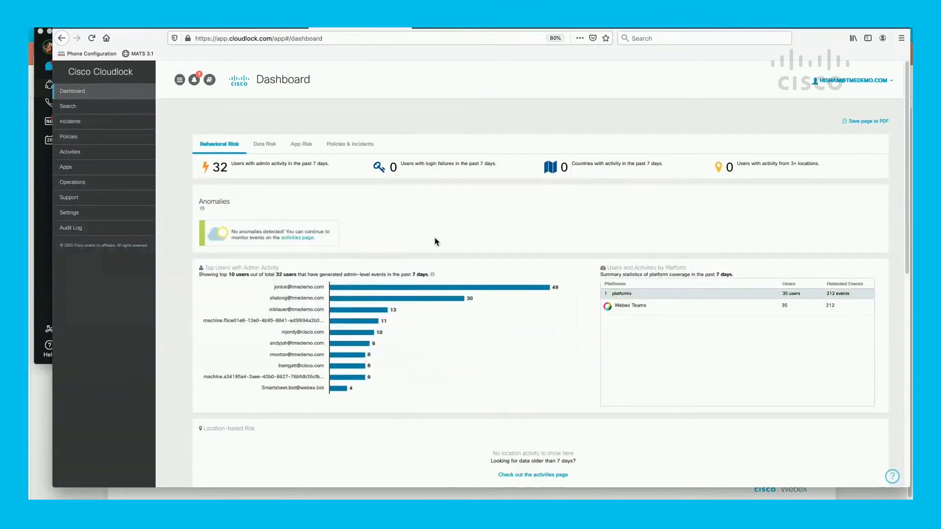
{"action": "left_click", "coordinate": [70, 124]}
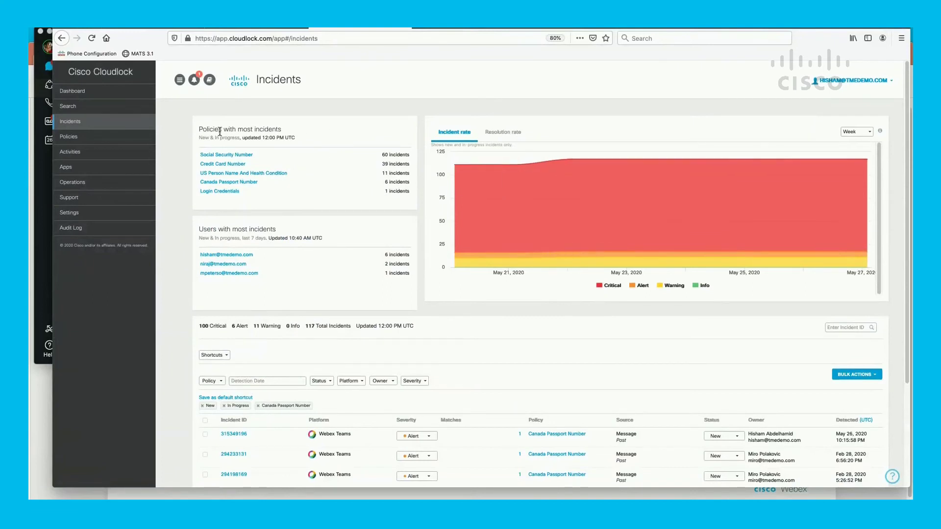
{"action": "triple_click", "coordinate": [236, 129]}
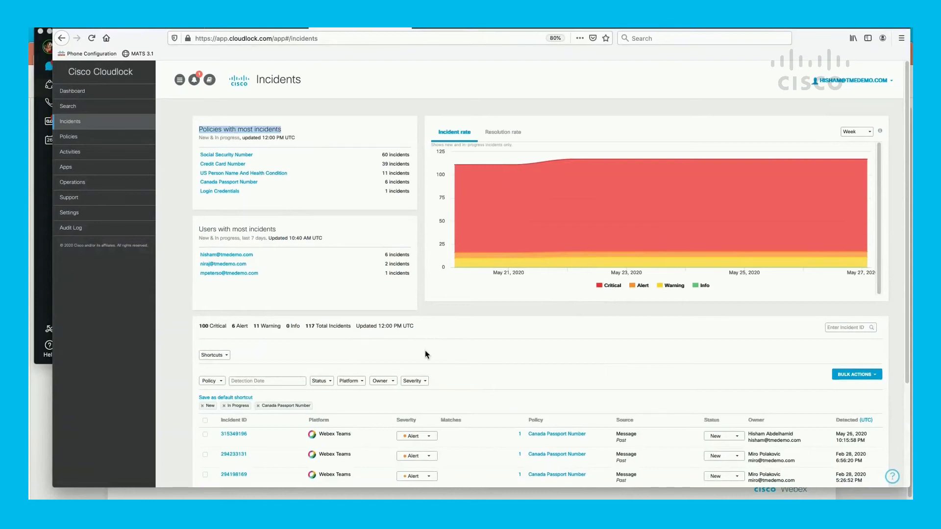
{"action": "scroll", "coordinate": [425, 355], "scroll_direction": "down", "scroll_amount": 1}
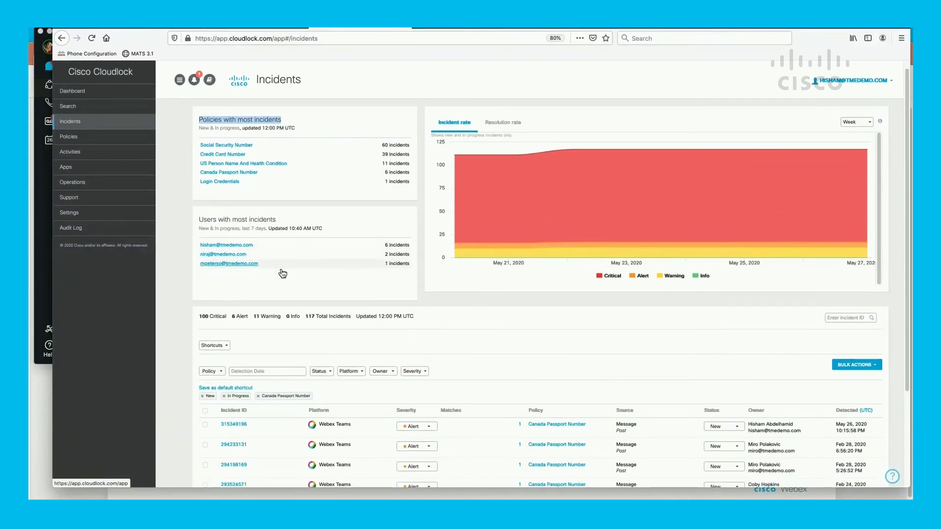
{"action": "scroll", "coordinate": [280, 274], "scroll_direction": "down", "scroll_amount": 3}
{"action": "scroll", "coordinate": [282, 276], "scroll_direction": "down", "scroll_amount": 1}
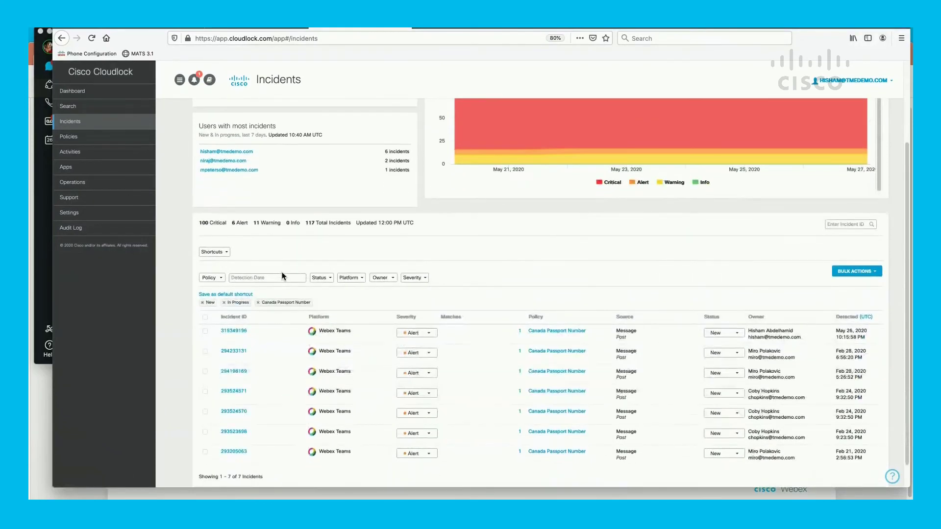
{"action": "scroll", "coordinate": [465, 384], "scroll_direction": "up", "scroll_amount": 4}
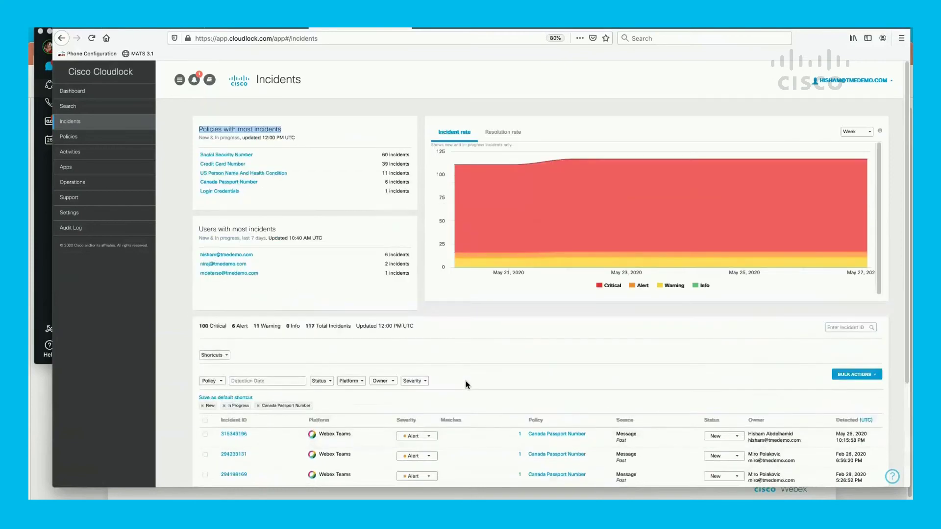
{"action": "scroll", "coordinate": [467, 385], "scroll_direction": "down", "scroll_amount": 2}
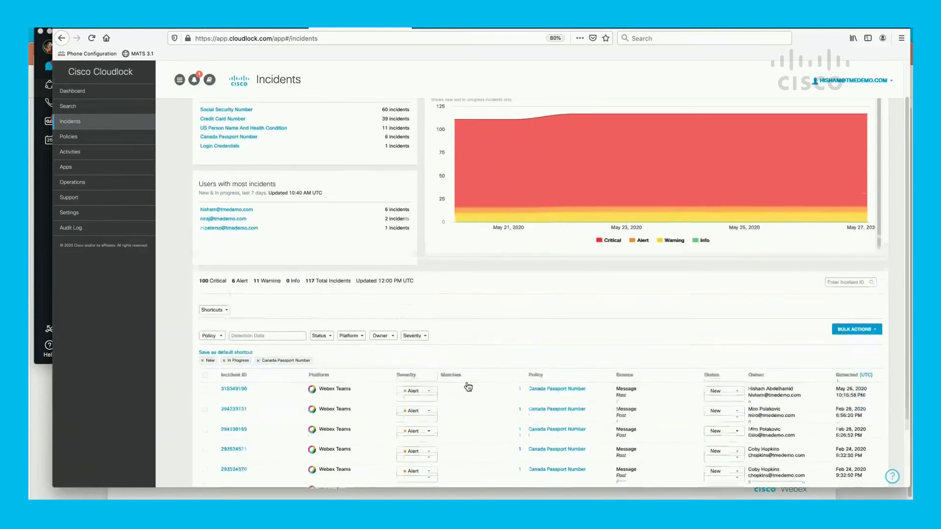
{"action": "scroll", "coordinate": [468, 387], "scroll_direction": "down", "scroll_amount": 2}
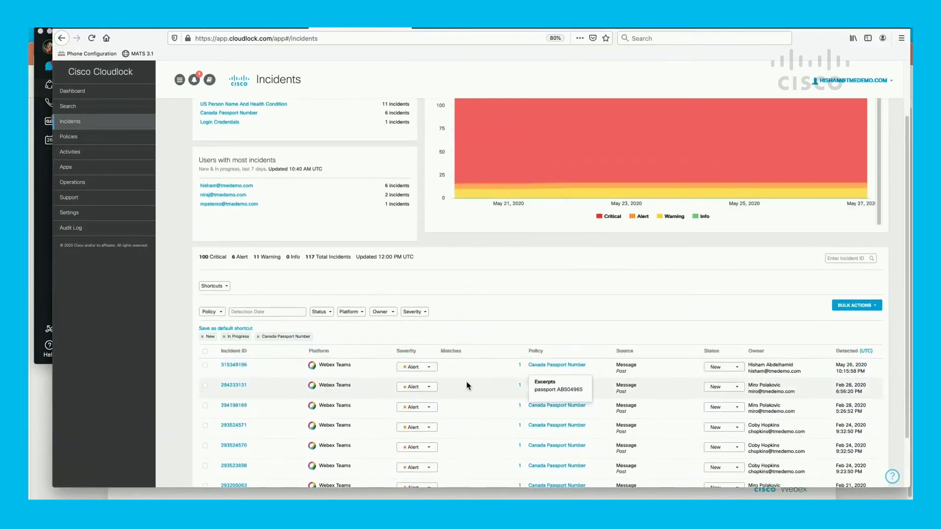
{"action": "scroll", "coordinate": [468, 387], "scroll_direction": "up", "scroll_amount": 2}
{"action": "scroll", "coordinate": [468, 386], "scroll_direction": "up", "scroll_amount": 2}
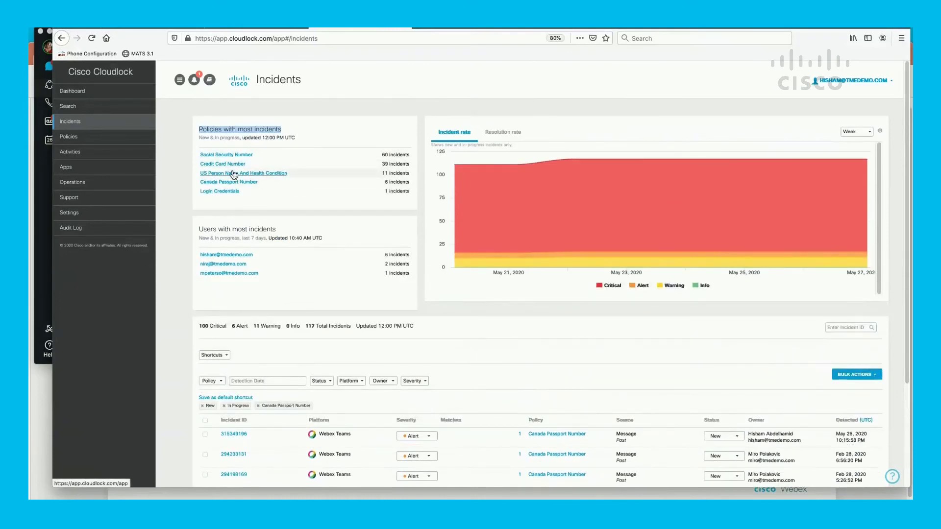
- Open the Response Actions of the US Person Name And Health Condition policy without changing the policy
{"action": "left_click", "coordinate": [66, 139]}
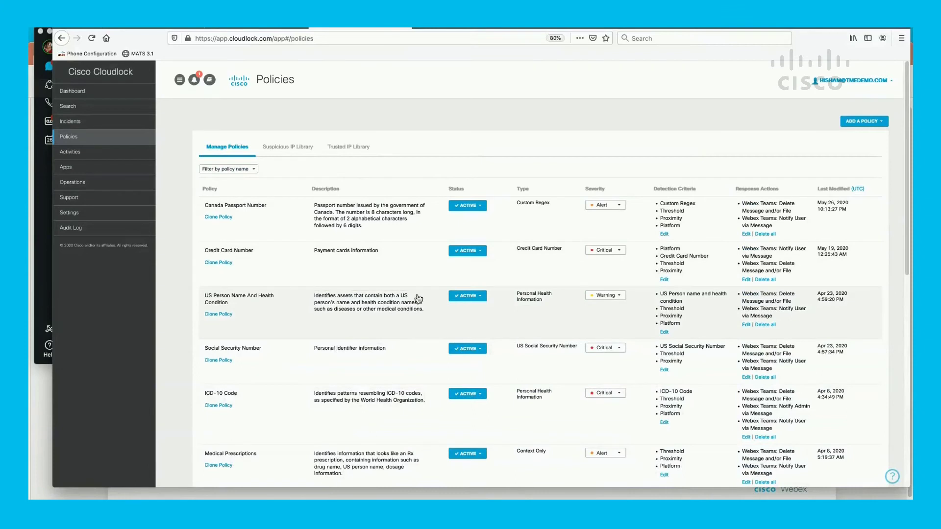
{"action": "left_click", "coordinate": [664, 333]}
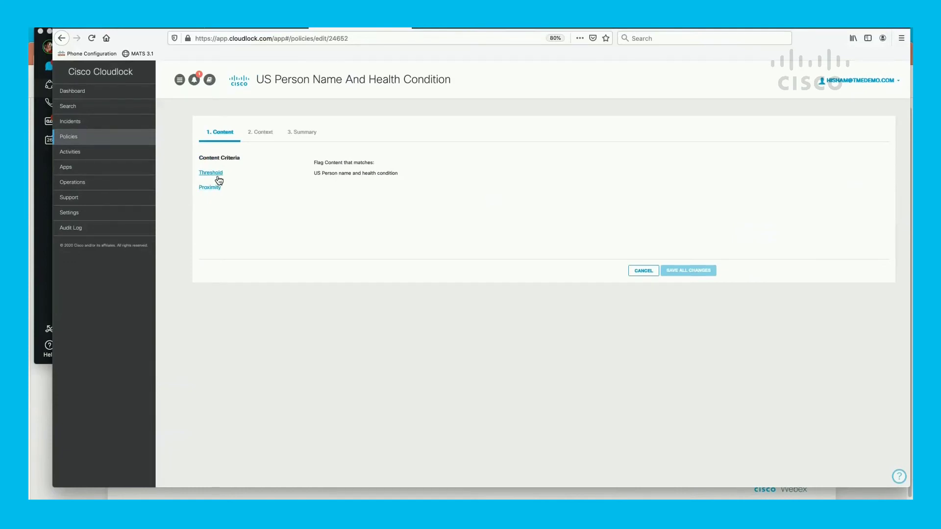
{"action": "left_click", "coordinate": [643, 273]}
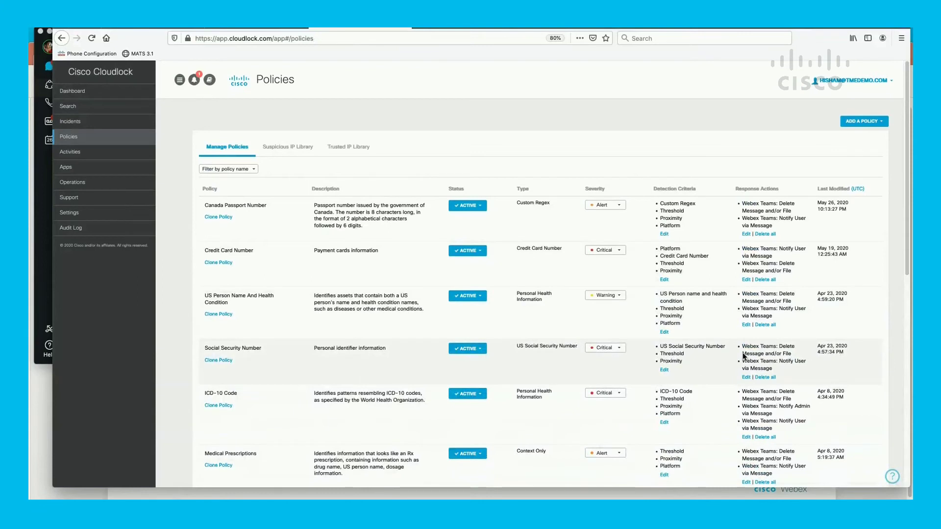
{"action": "left_click", "coordinate": [746, 324]}
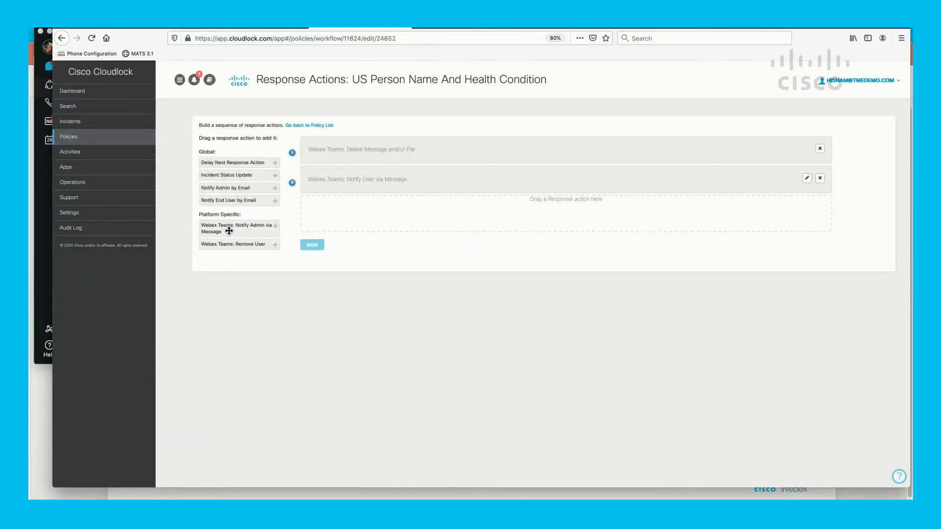
- Add a 'Webex Teams: Notify Admin via Message' action for an admin user and save the workflow
{"action": "left_click_drag", "start_coordinate": [228, 231], "coordinate": [403, 209]}
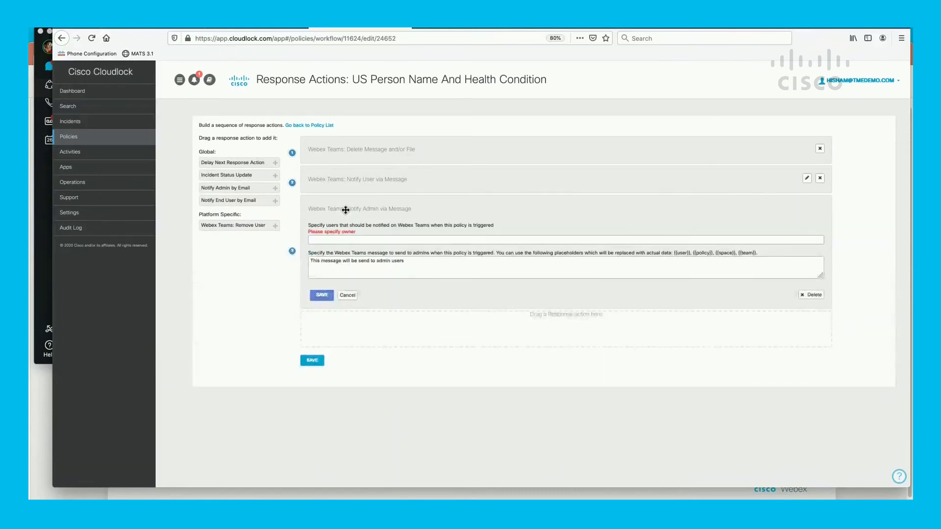
{"action": "left_click", "coordinate": [358, 239]}
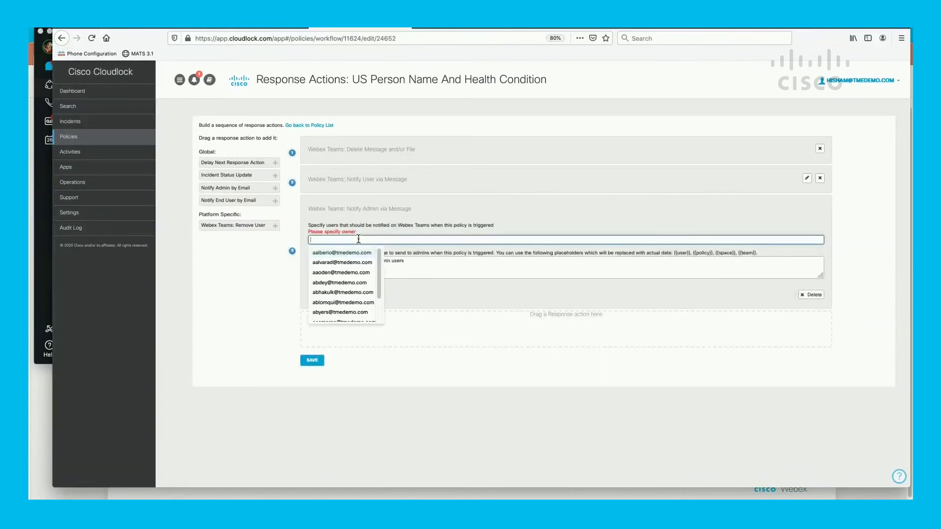
{"action": "type", "text": "hish"}
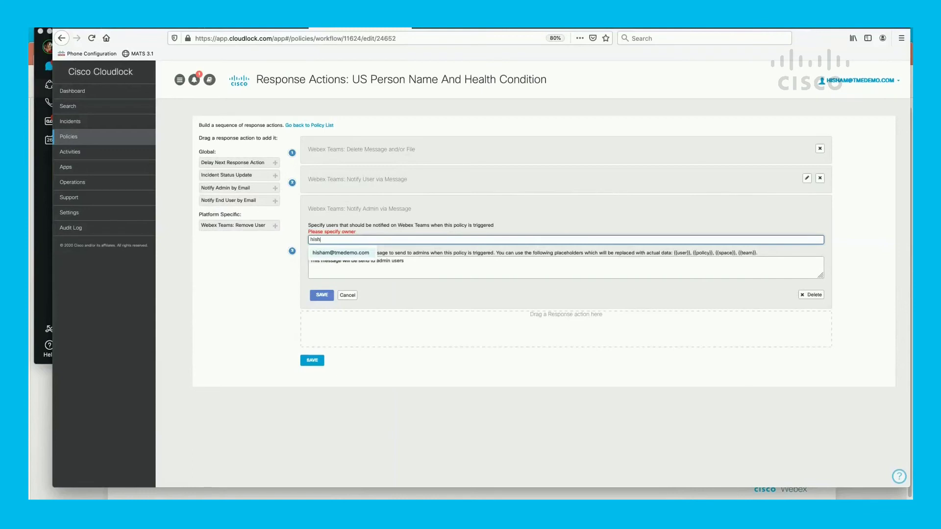
{"action": "type", "text": "am"}
{"action": "left_click", "coordinate": [343, 253]}
{"action": "left_click", "coordinate": [322, 295]}
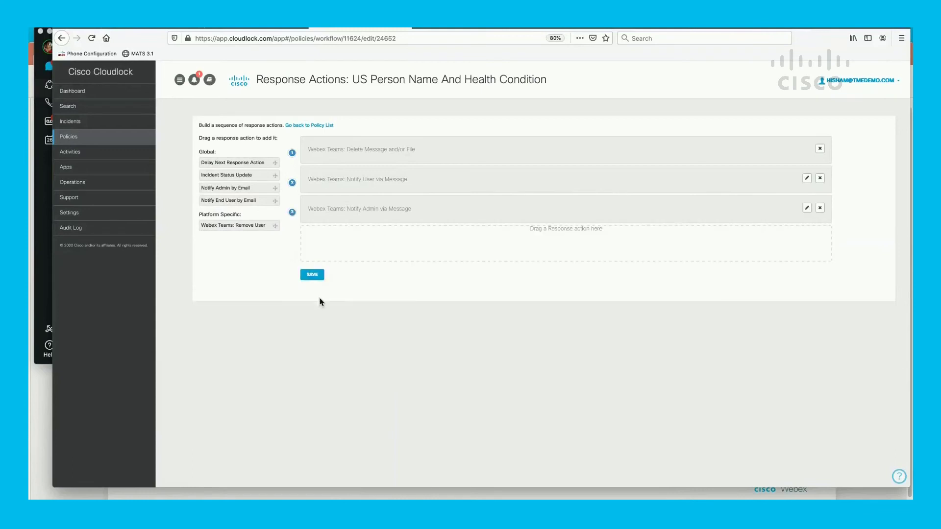
{"action": "left_click", "coordinate": [313, 275]}
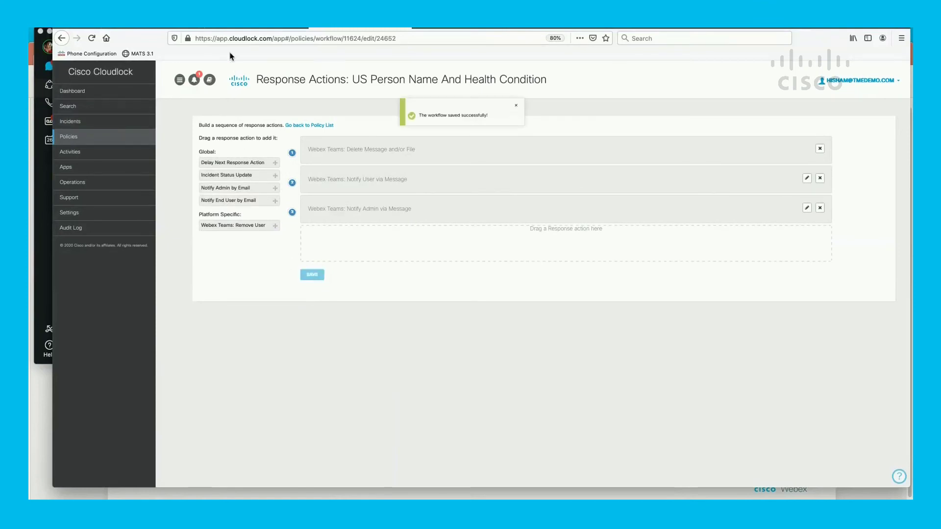
{"action": "left_click", "coordinate": [46, 199]}
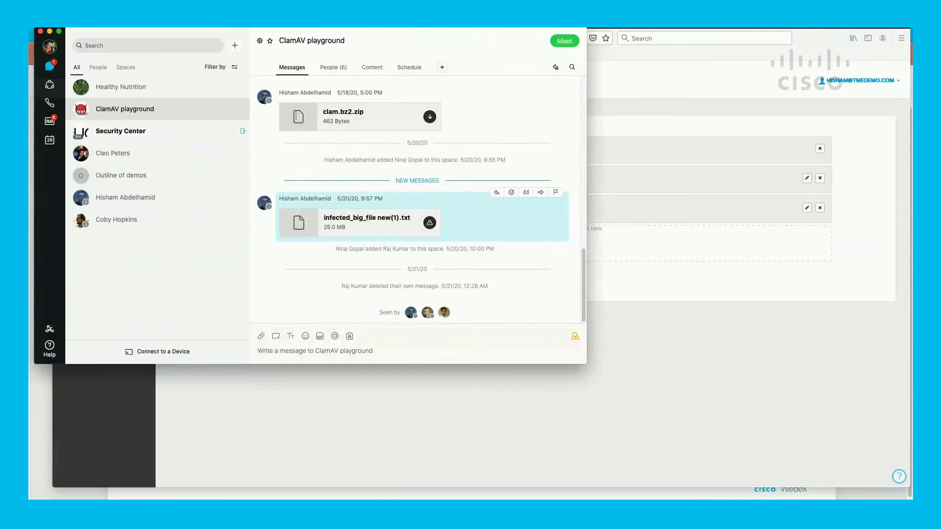
- Confirm the signed-in account and send the credit card number test message in Healthy Nutrition
{"action": "left_click", "coordinate": [136, 89]}
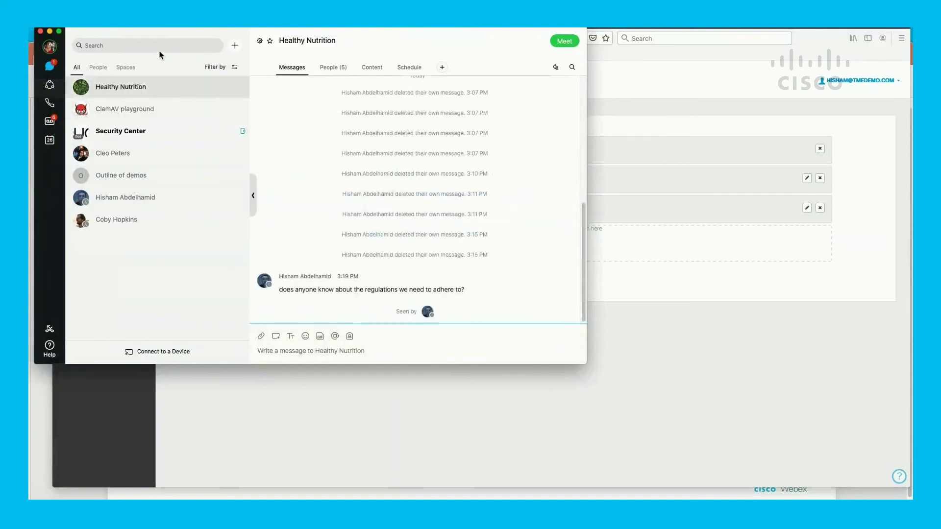
{"action": "left_click", "coordinate": [49, 47]}
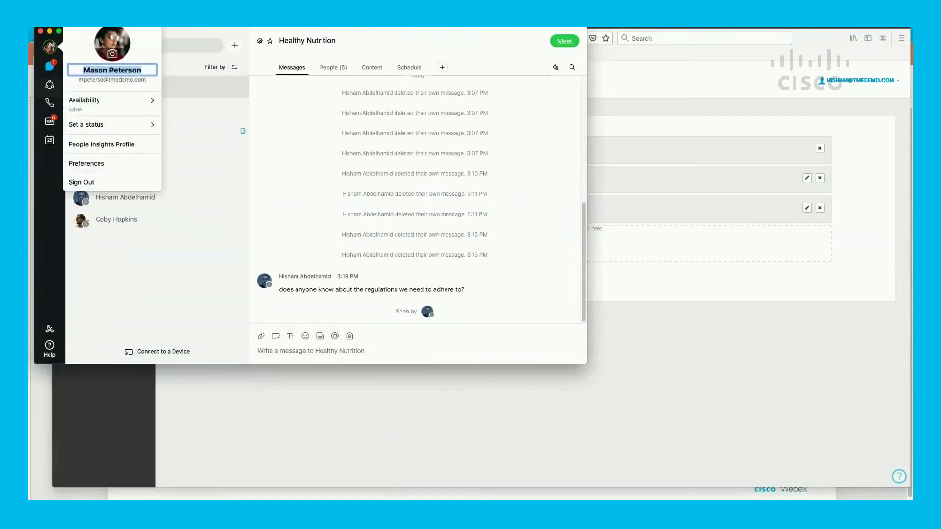
{"action": "key", "text": "Escape"}
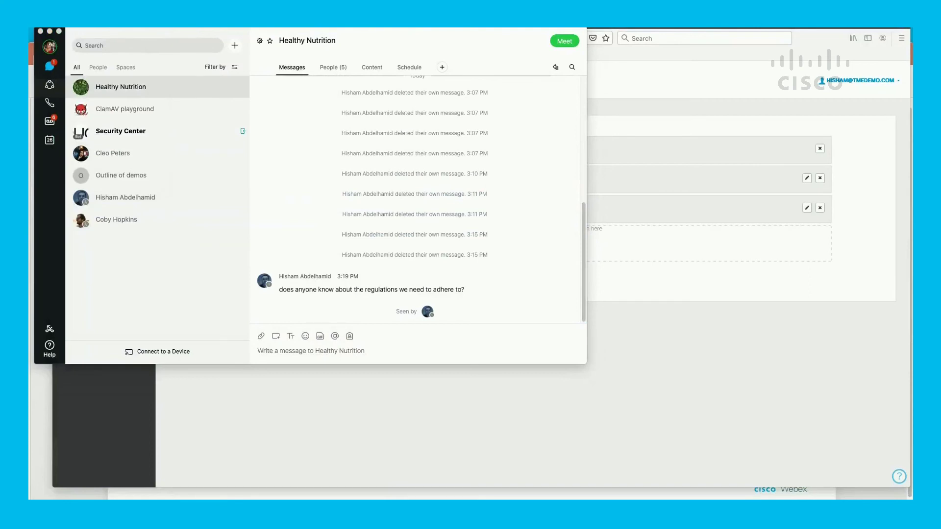
{"action": "right_click", "coordinate": [374, 349]}
{"action": "left_click", "coordinate": [396, 368]}
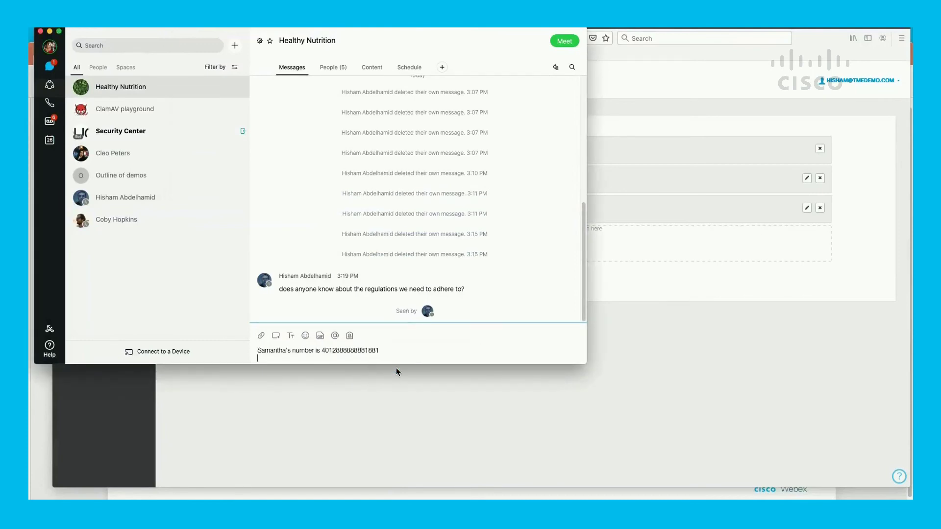
{"action": "key", "text": "Return"}
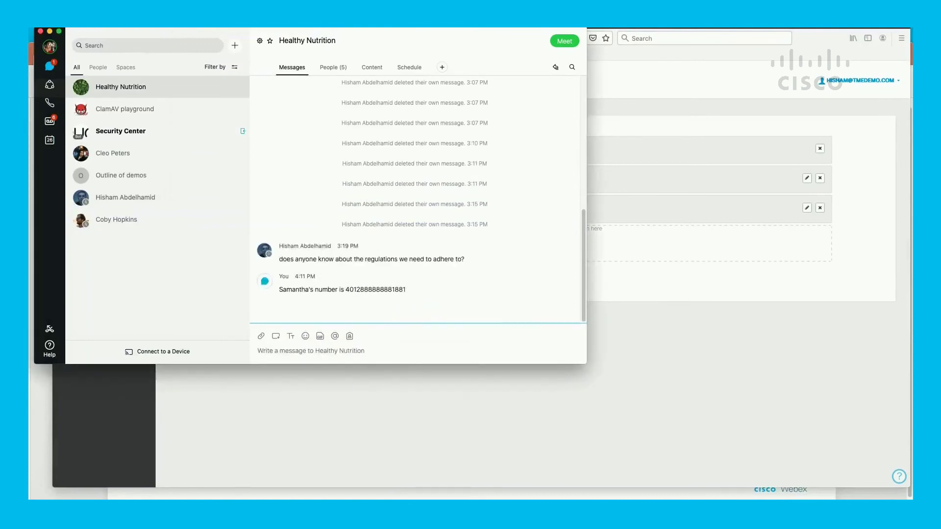
- Paste and send the health-condition sample message
{"action": "key", "text": "super+Tab"}
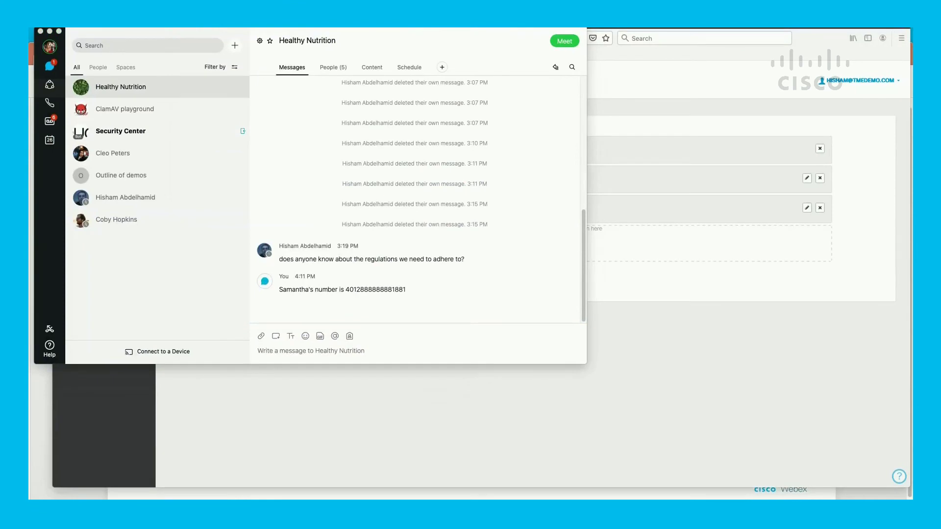
{"action": "left_click", "coordinate": [287, 351]}
{"action": "right_click", "coordinate": [287, 352]}
{"action": "left_click", "coordinate": [304, 373]}
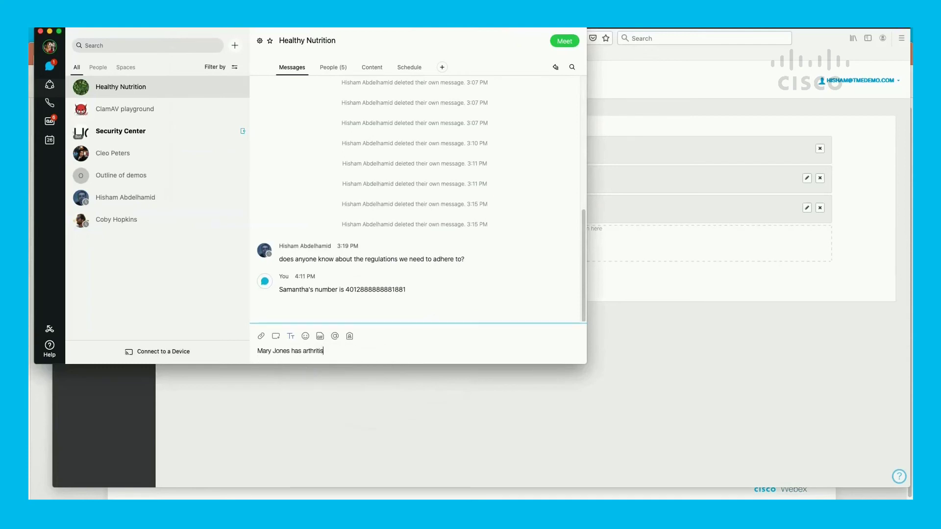
{"action": "key", "text": "Return"}
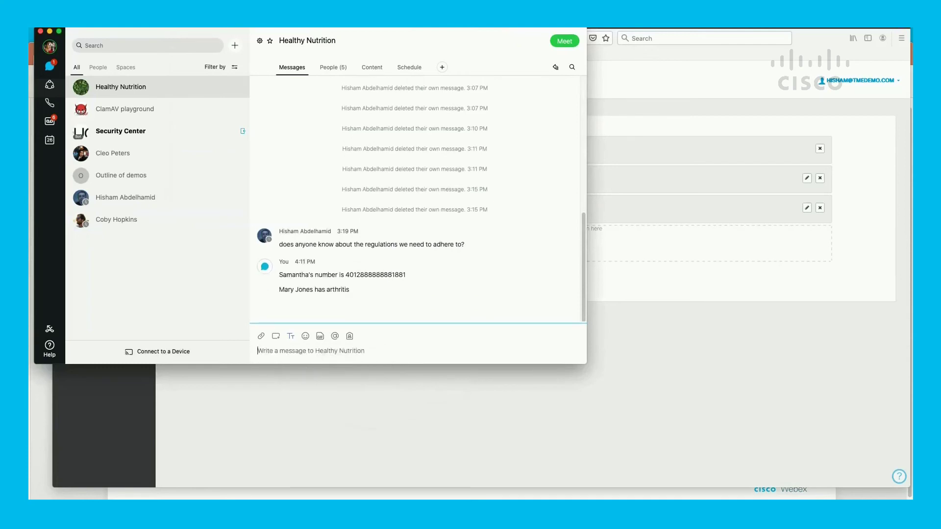
- Paste and send the Canadian passport number sample message, trimming the extra blank line
{"action": "key", "text": "super+Tab"}
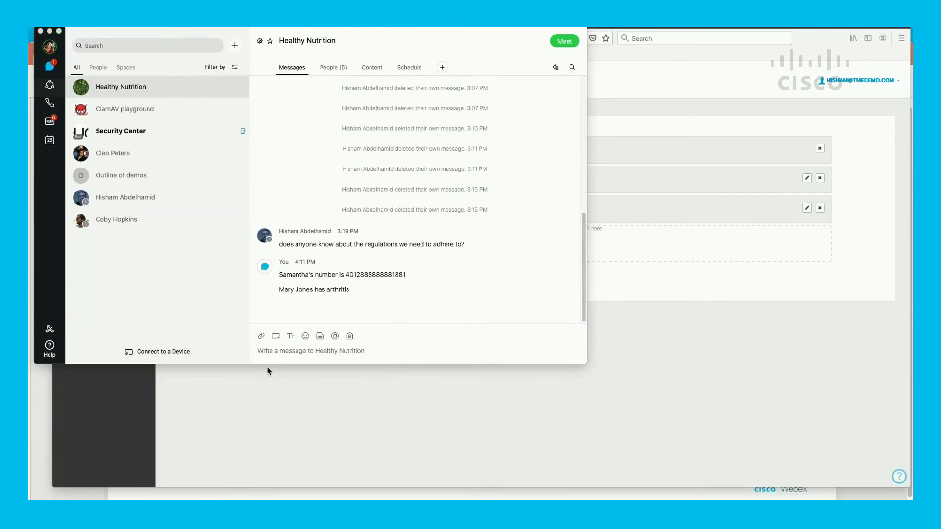
{"action": "left_click", "coordinate": [273, 349]}
{"action": "right_click", "coordinate": [272, 350]}
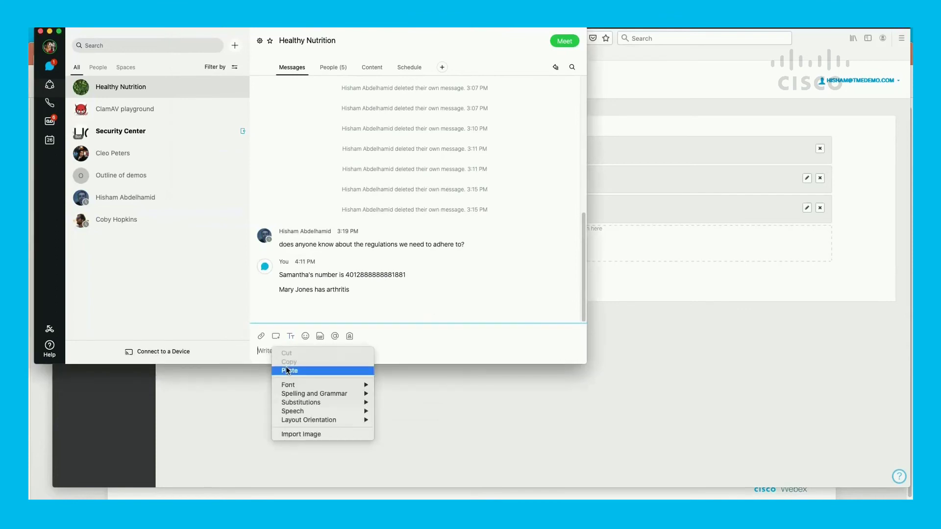
{"action": "left_click", "coordinate": [286, 367]}
{"action": "key", "text": "BackSpace"}
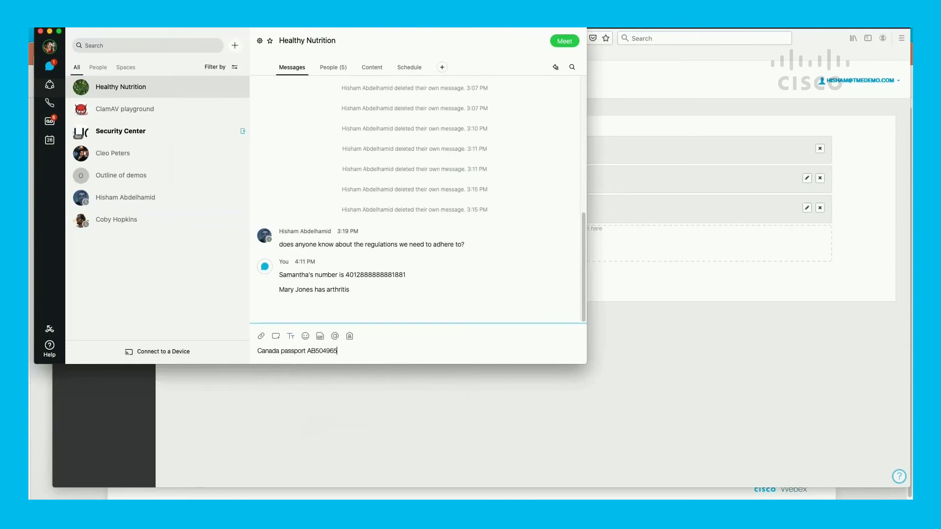
{"action": "key", "text": "Return"}
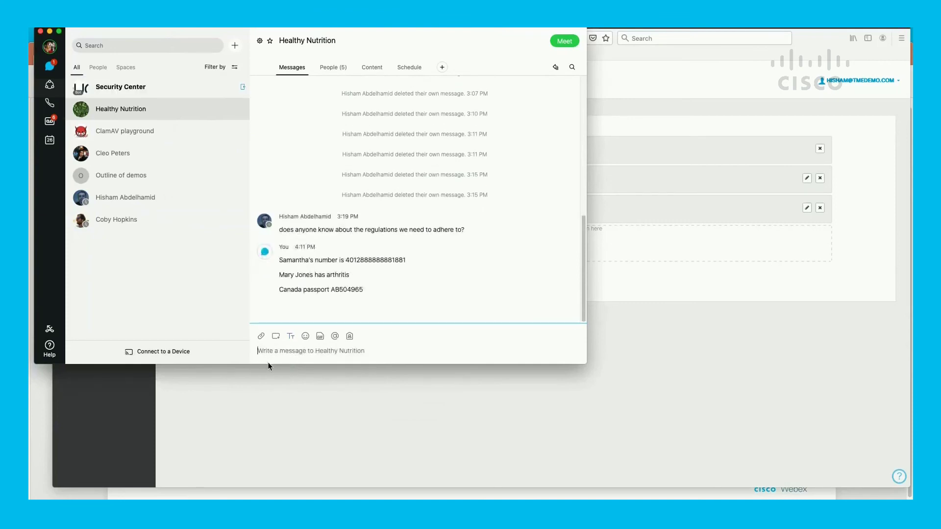
- Attach and send stuff.pdf from the DLP examples folder
{"action": "left_click", "coordinate": [261, 336]}
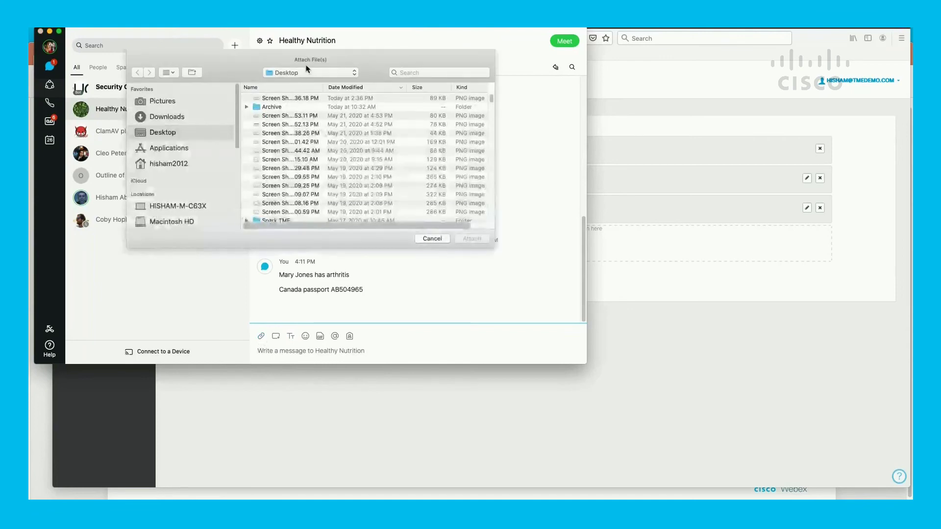
{"action": "left_click", "coordinate": [307, 71]}
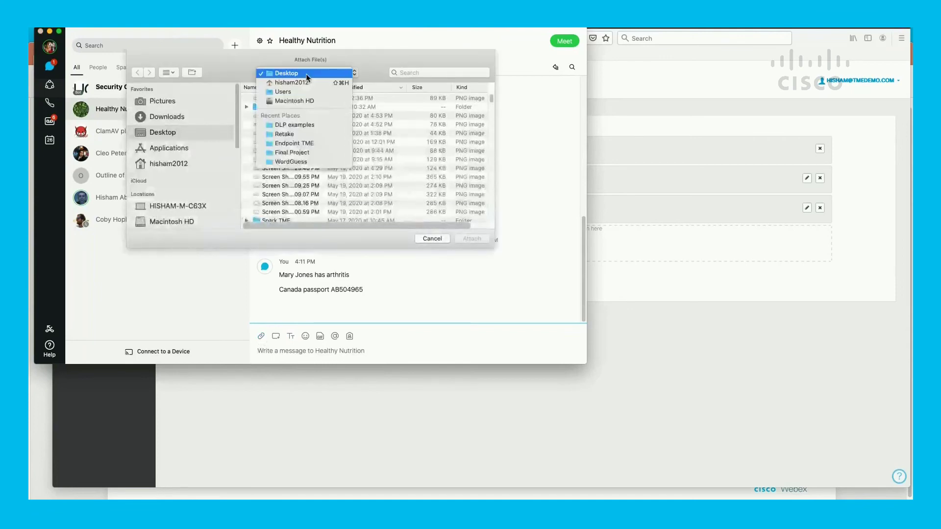
{"action": "left_click", "coordinate": [308, 125]}
{"action": "left_click", "coordinate": [272, 98]}
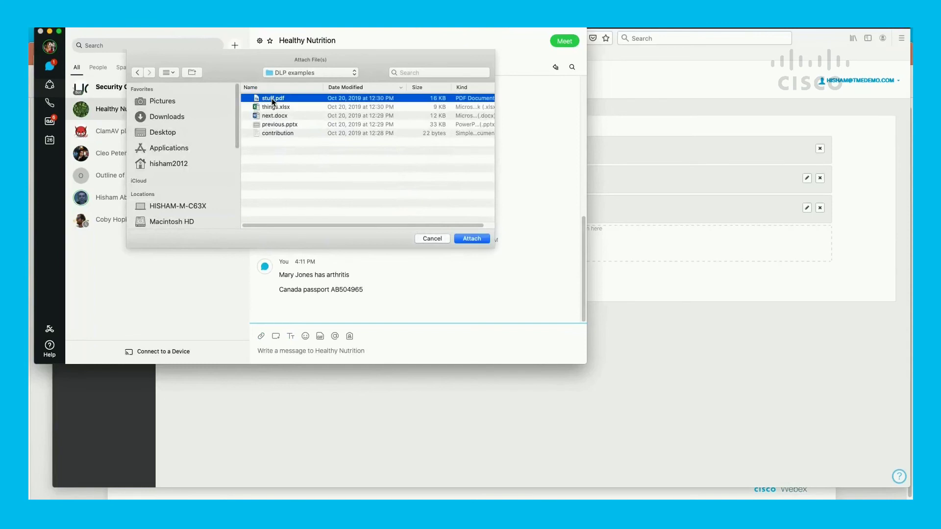
{"action": "double_click", "coordinate": [272, 98]}
{"action": "key", "text": "Return"}
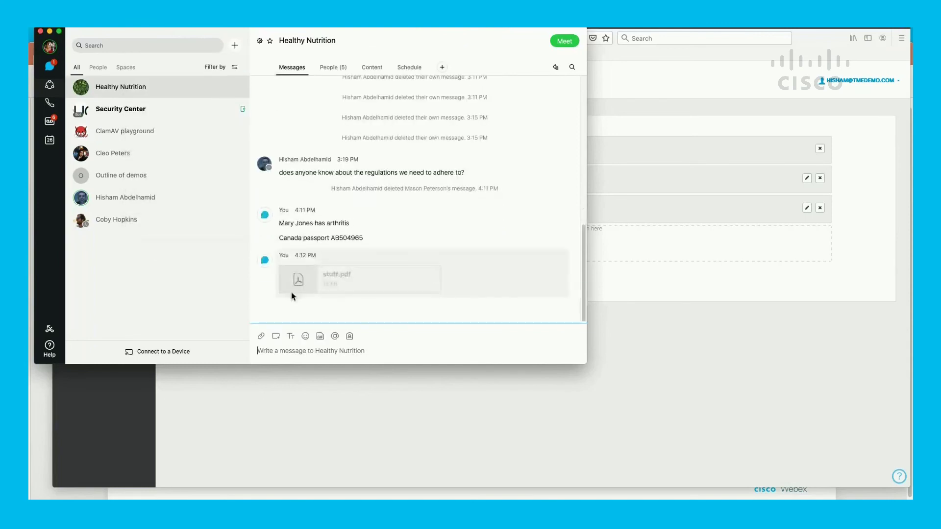
- Attach and send next.docx to the Healthy Nutrition space
{"action": "left_click", "coordinate": [261, 336]}
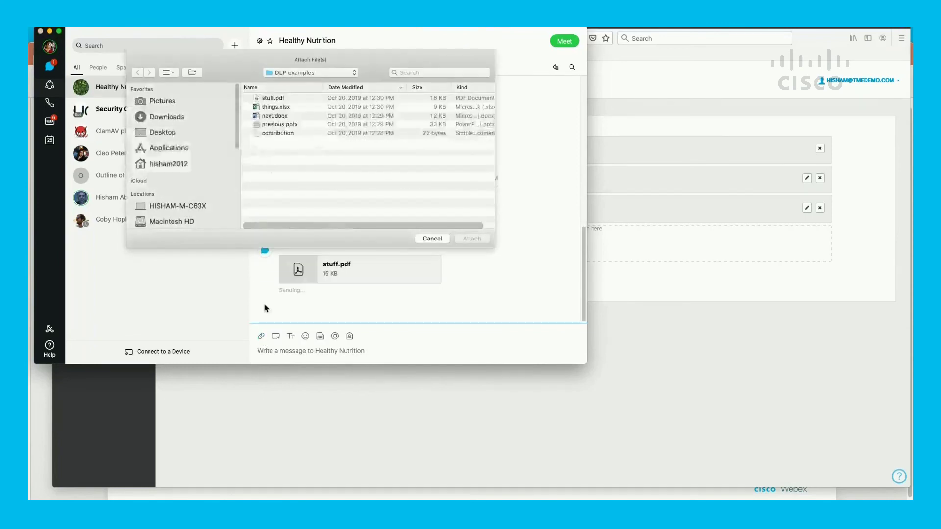
{"action": "double_click", "coordinate": [270, 118]}
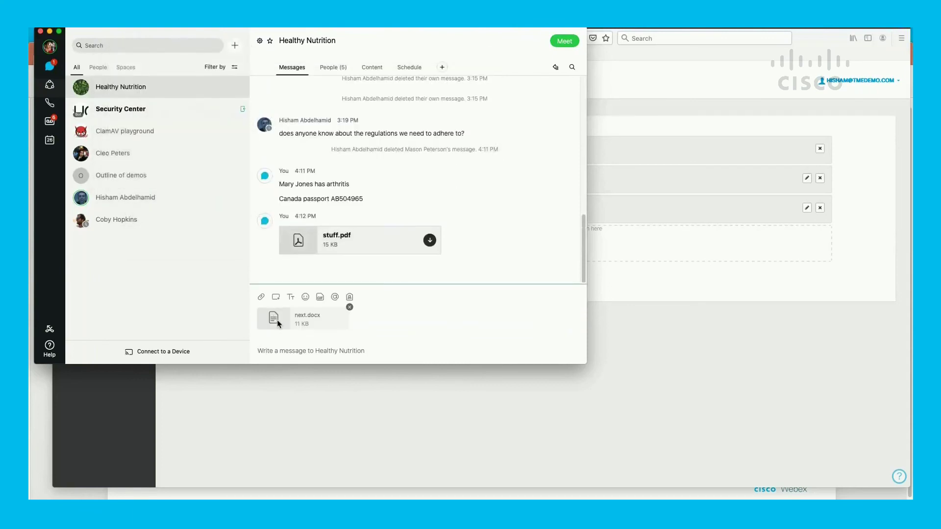
{"action": "left_click", "coordinate": [278, 345]}
{"action": "key", "text": "Return"}
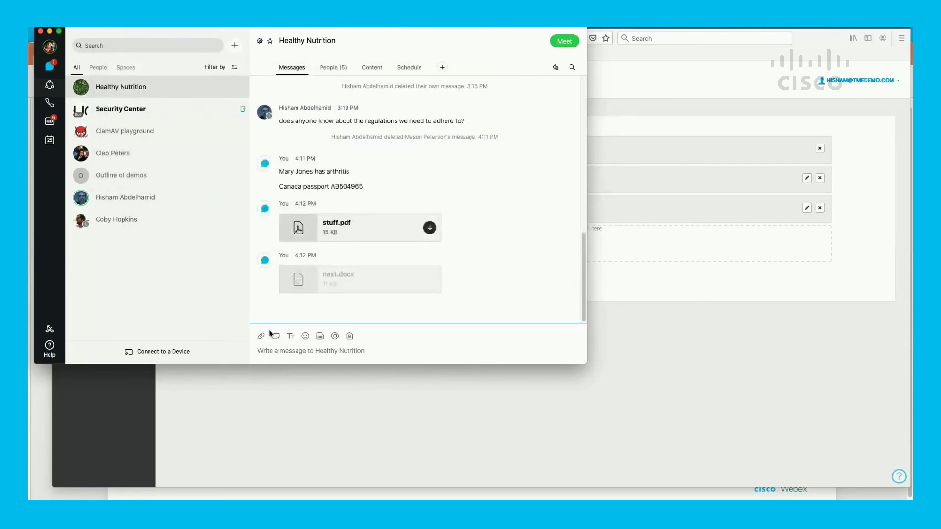
- Attach and send previous.pptx to the Healthy Nutrition space
{"action": "left_click", "coordinate": [261, 337]}
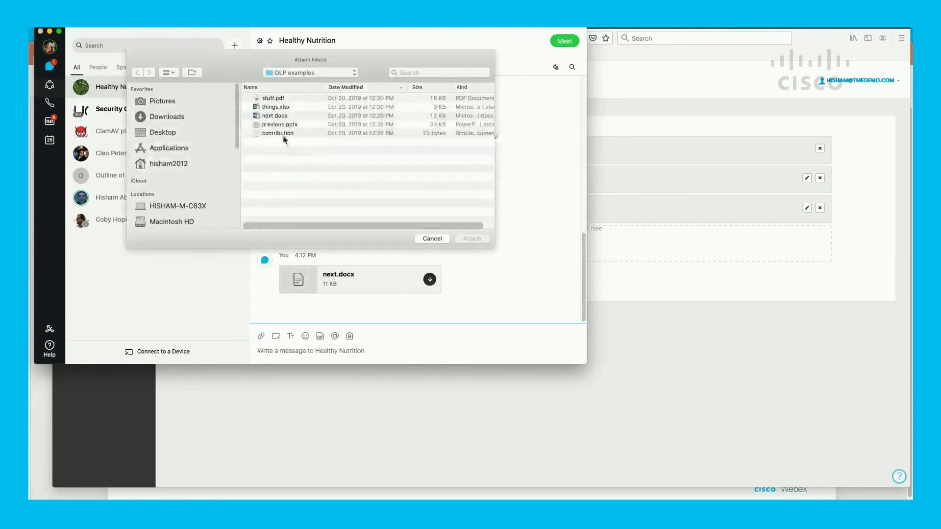
{"action": "double_click", "coordinate": [284, 126]}
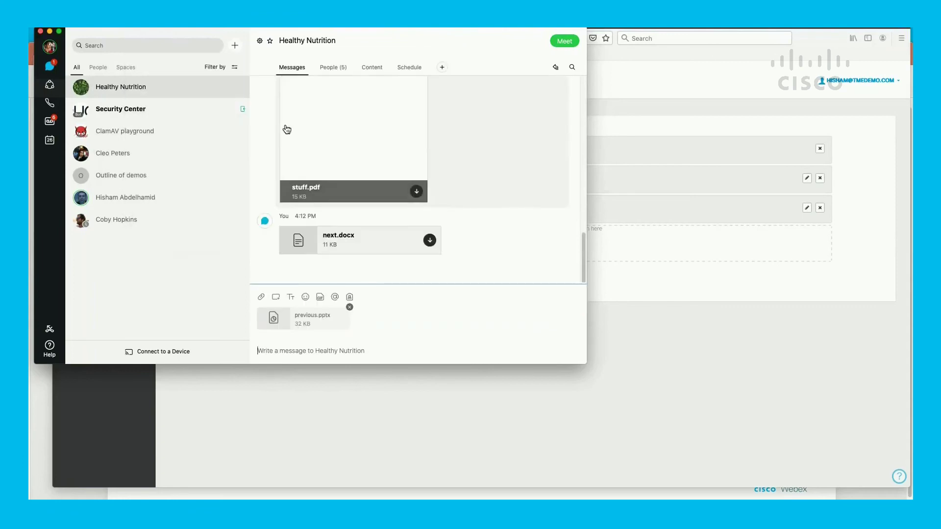
{"action": "key", "text": "Return"}
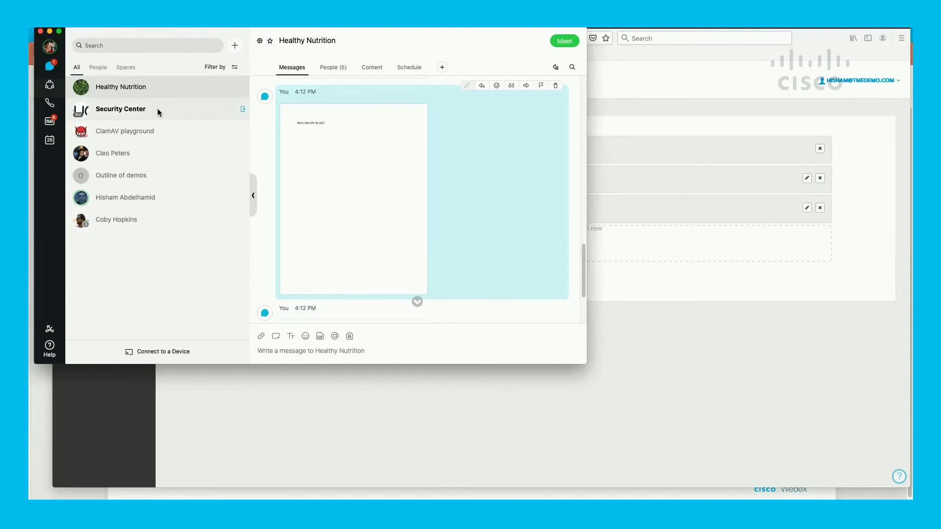
{"action": "scroll", "coordinate": [322, 195], "scroll_direction": "up", "scroll_amount": 5}
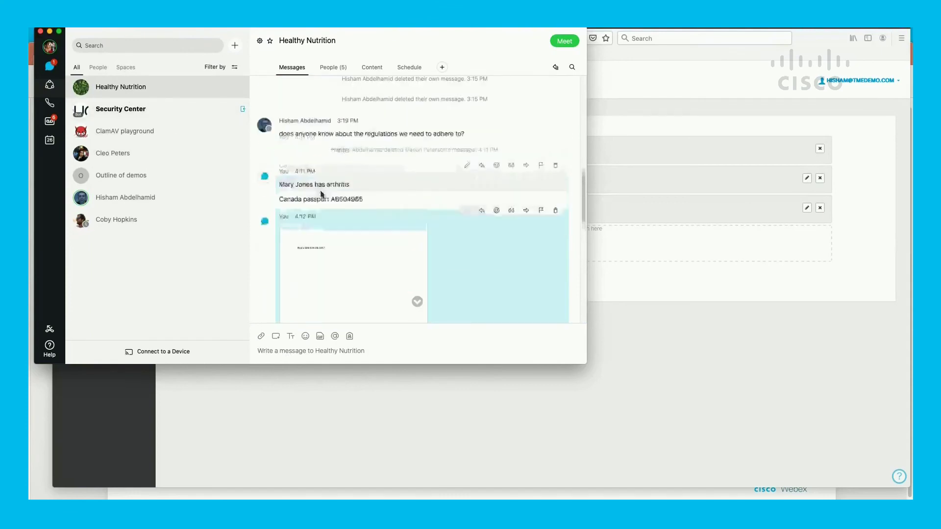
- Review the Security Center bot warnings and Healthy Nutrition deletions, then advance the Demo_recording slide
{"action": "left_click", "coordinate": [142, 116]}
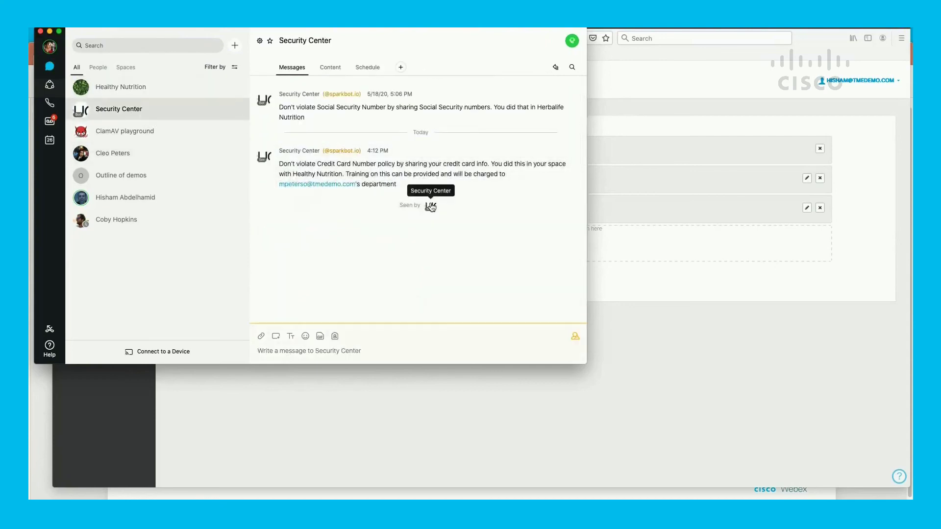
{"action": "left_click", "coordinate": [436, 234]}
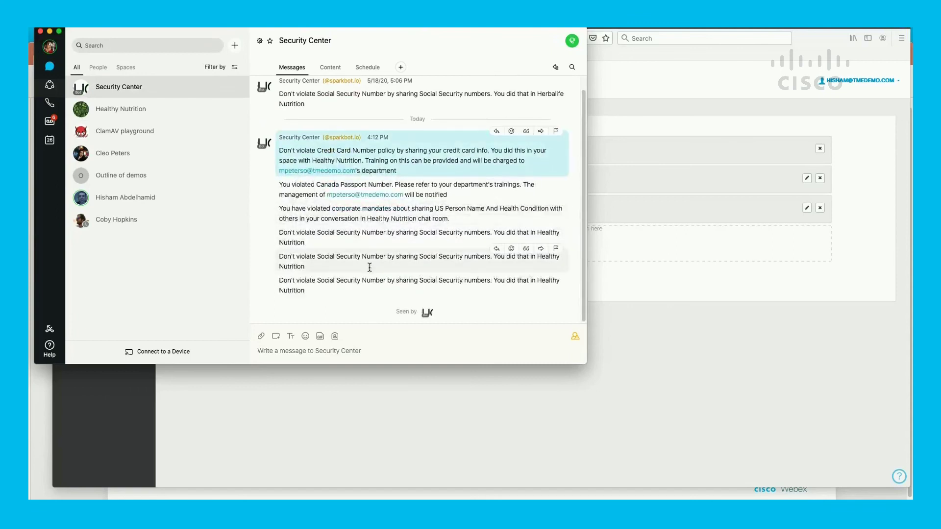
{"action": "left_click", "coordinate": [122, 116]}
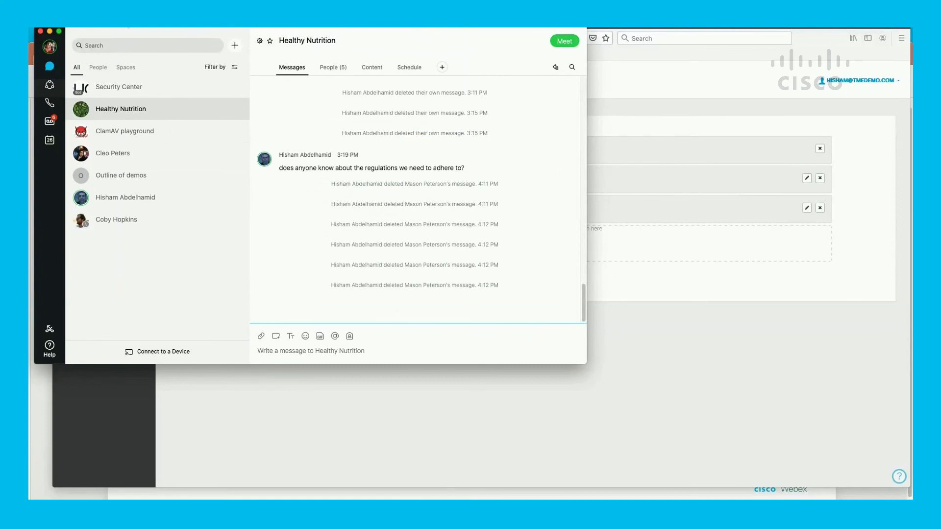
{"action": "left_click", "coordinate": [46, 399]}
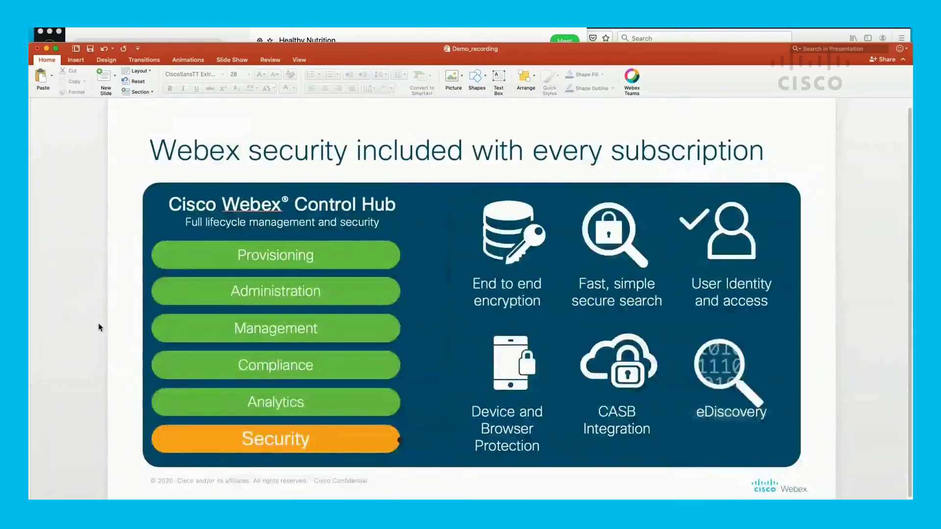
{"action": "key", "text": "Page_Down"}
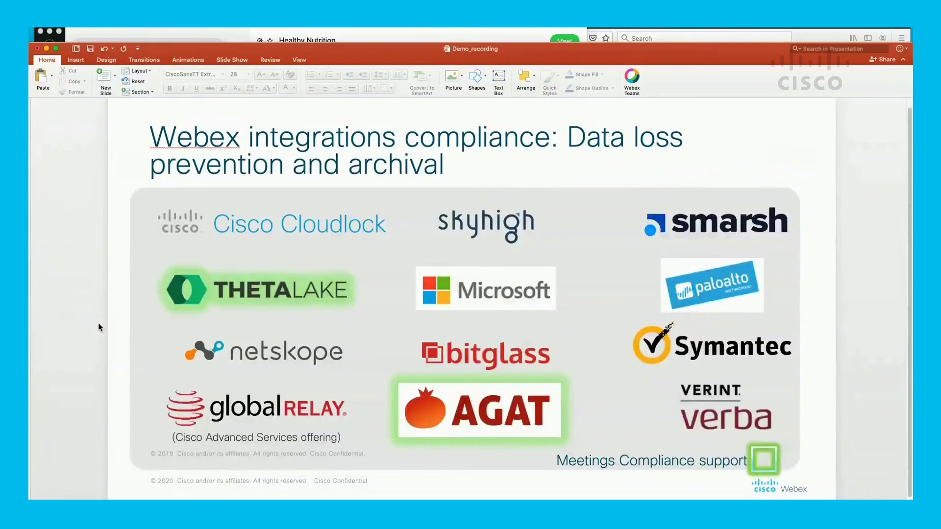